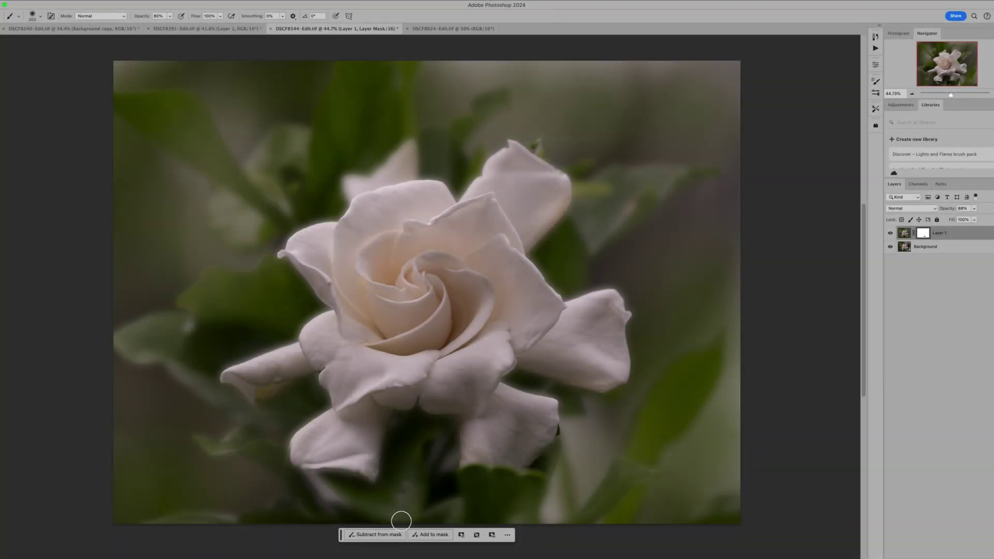
# Step: Compare the flower photo with and without the blurred background effect of Layer 1
pyautogui.click(890, 234)
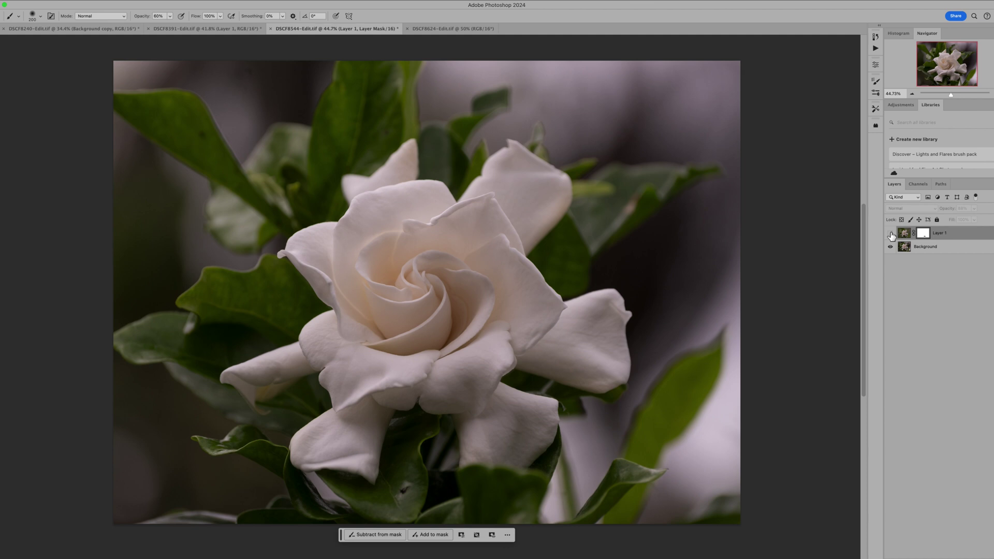
pyautogui.click(890, 233)
pyautogui.click(890, 234)
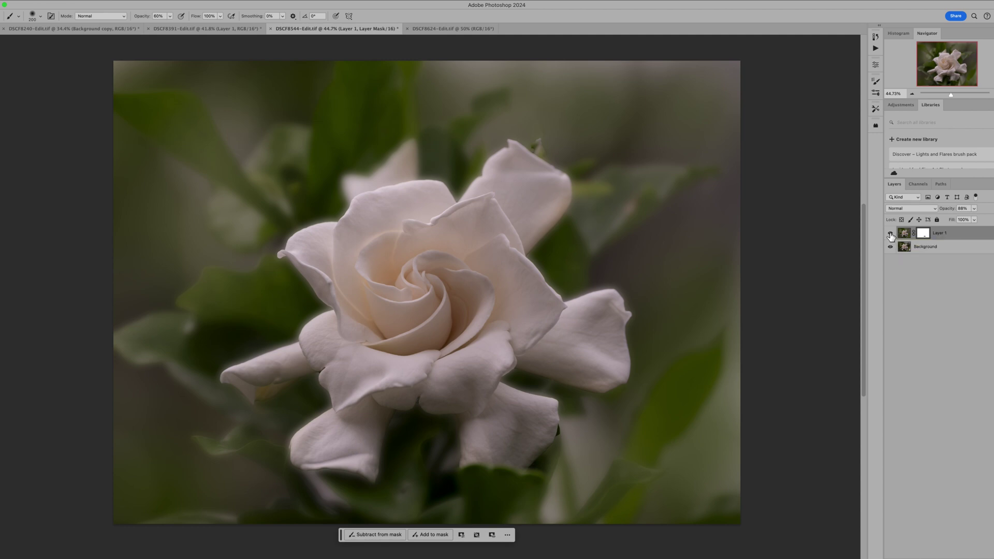
pyautogui.click(890, 235)
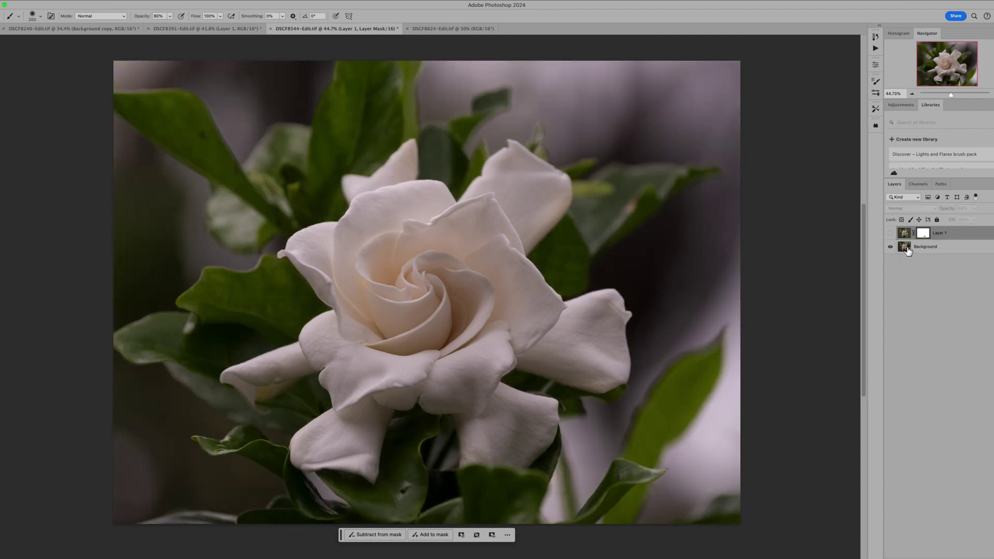
pyautogui.click(890, 233)
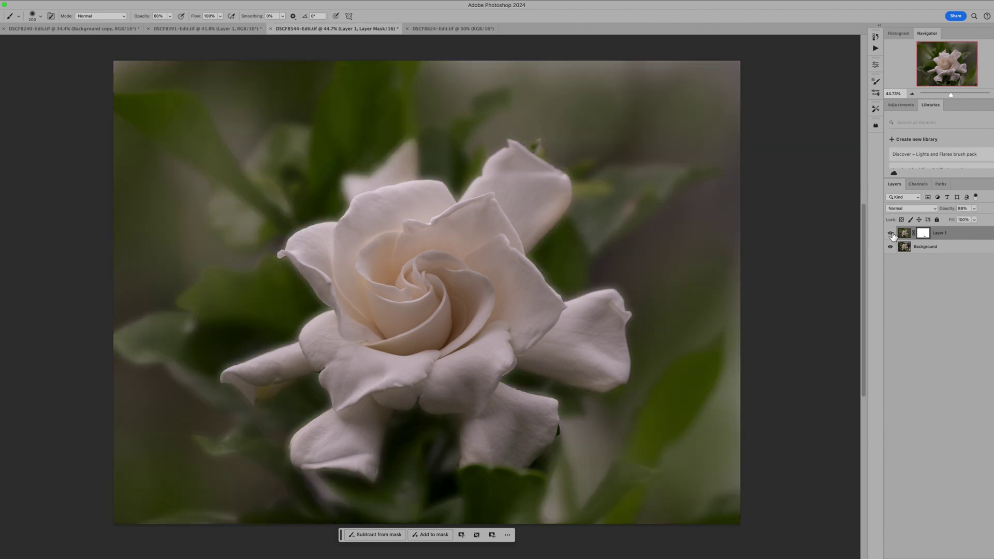
# Step: Hide Layer 1 and duplicate the Background layer
pyautogui.click(891, 234)
pyautogui.click(909, 249)
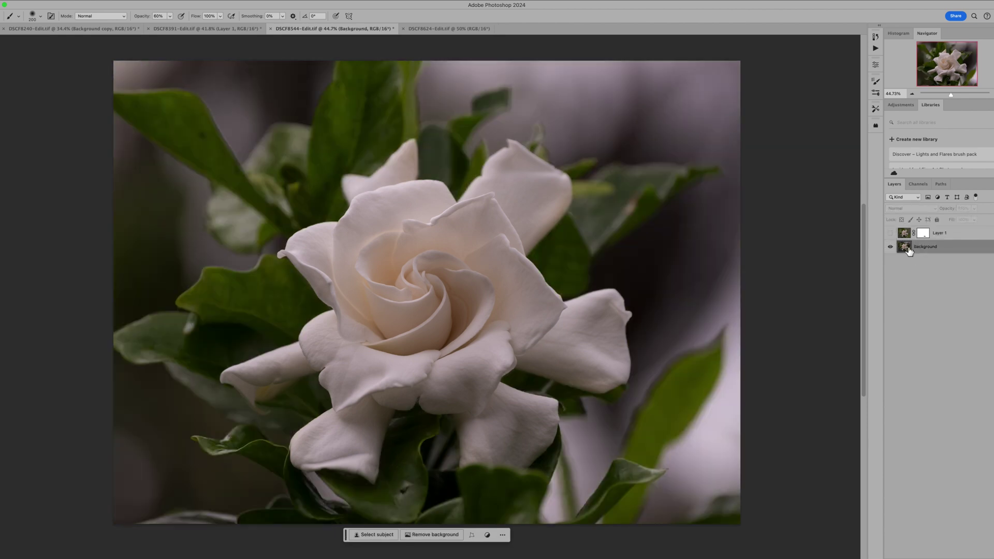
pyautogui.press('super+j')
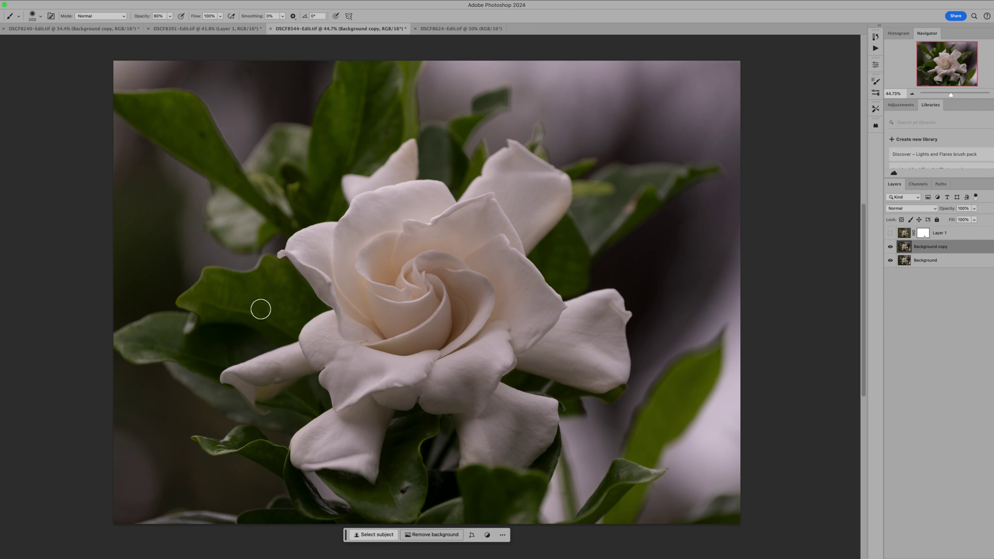
# Step: Select the flower automatically as the subject and invert the selection to cover the background around it
pyautogui.click(272, 1)
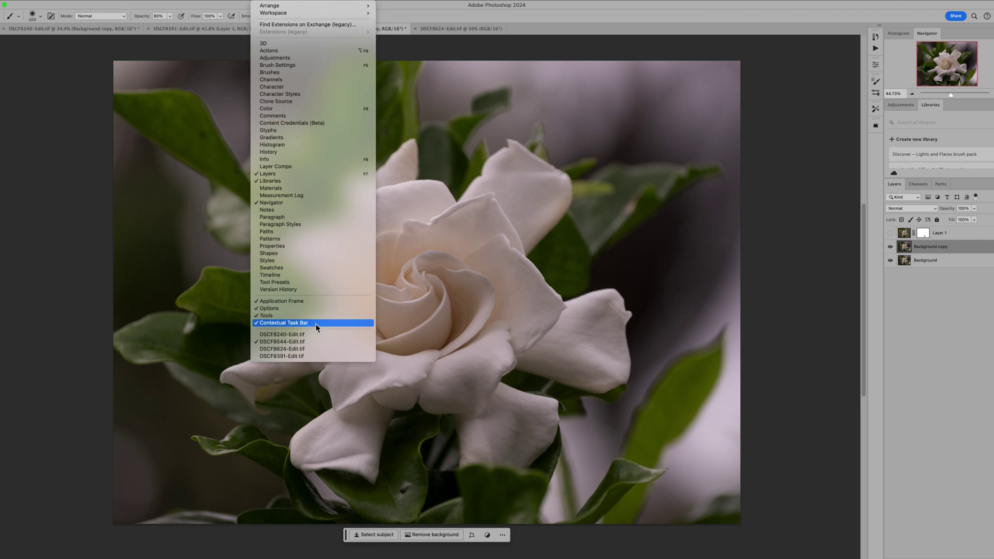
pyautogui.click(419, 51)
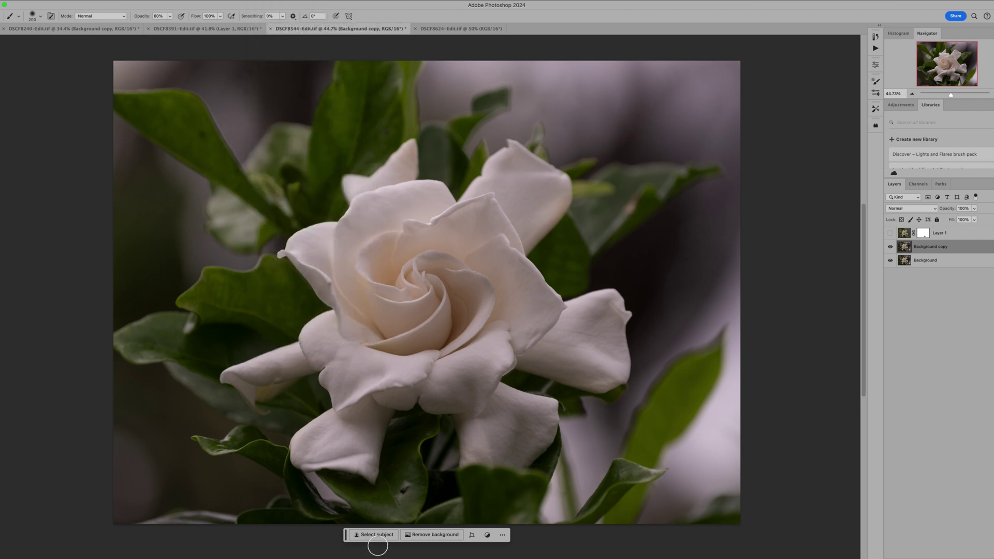
pyautogui.click(374, 535)
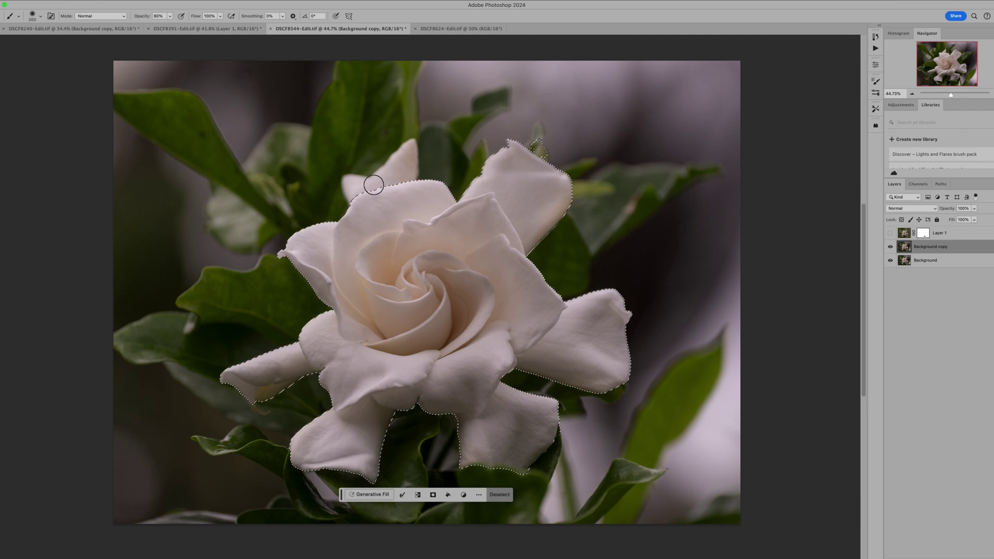
pyautogui.click(417, 494)
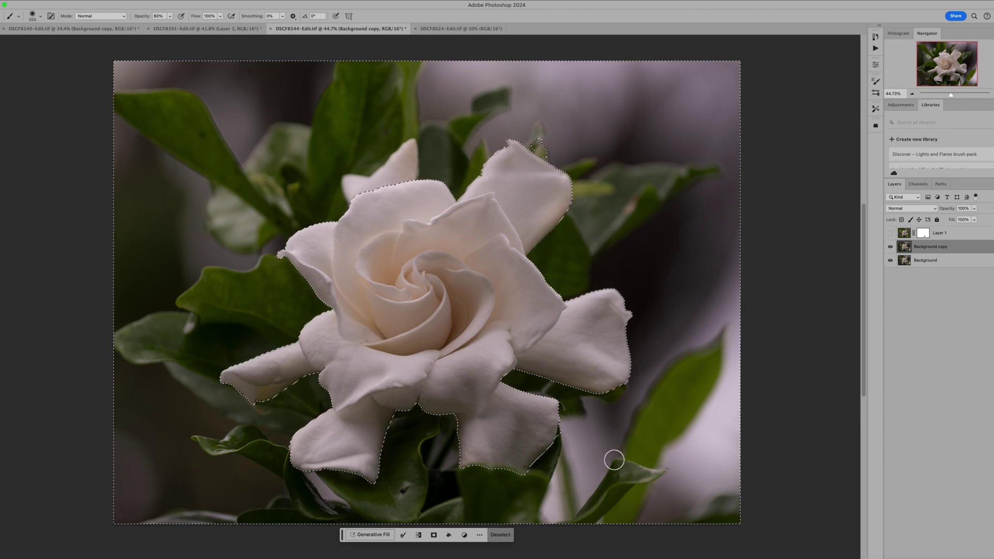
# Step: Apply a Gaussian Blur with a radius of about 56 pixels to the selected background on the Background copy layer
pyautogui.click(181, 1)
pyautogui.moveTo(207, 107)
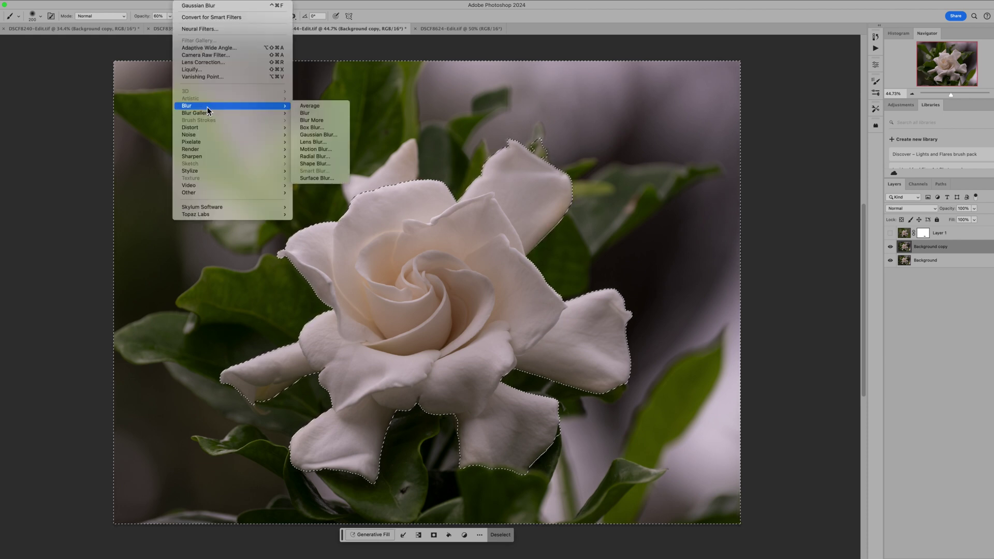
pyautogui.click(328, 135)
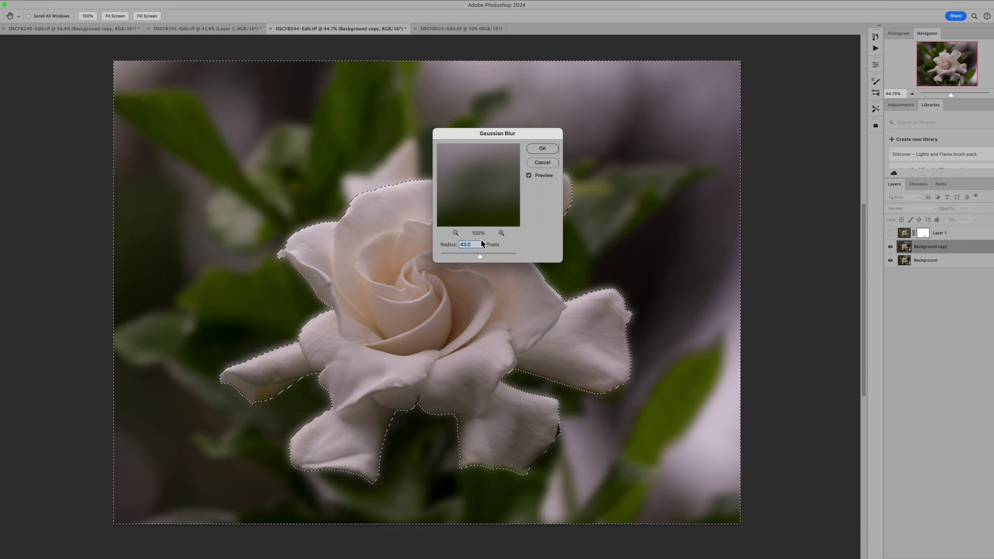
pyautogui.moveTo(529, 134); pyautogui.dragTo(706, 128)
pyautogui.moveTo(655, 247); pyautogui.dragTo(689, 249)
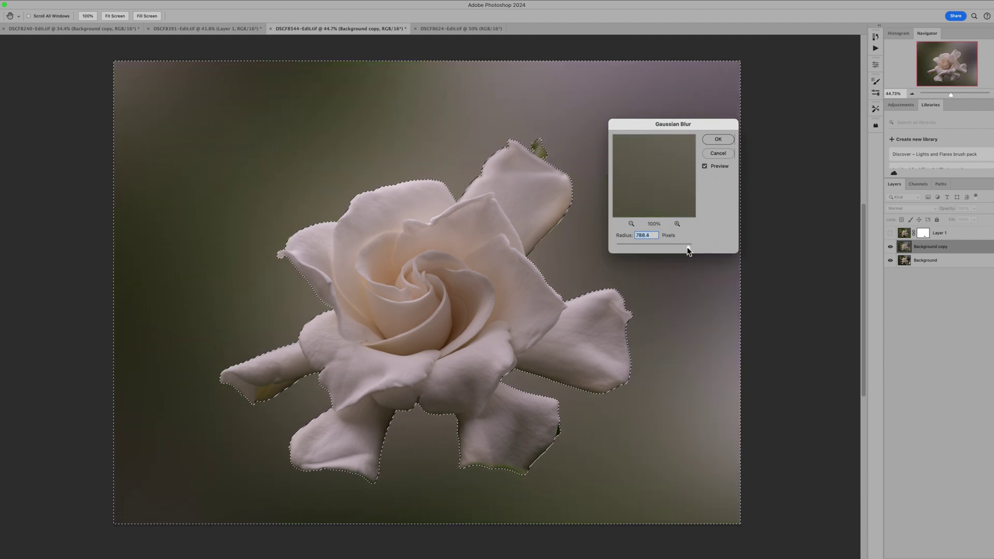
pyautogui.moveTo(688, 248); pyautogui.dragTo(659, 248)
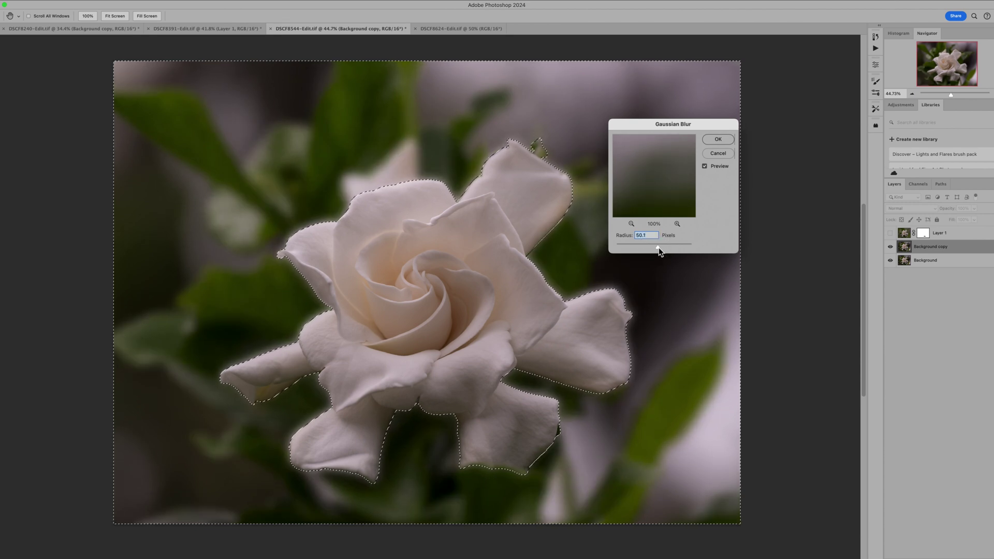
pyautogui.moveTo(659, 250); pyautogui.dragTo(660, 251)
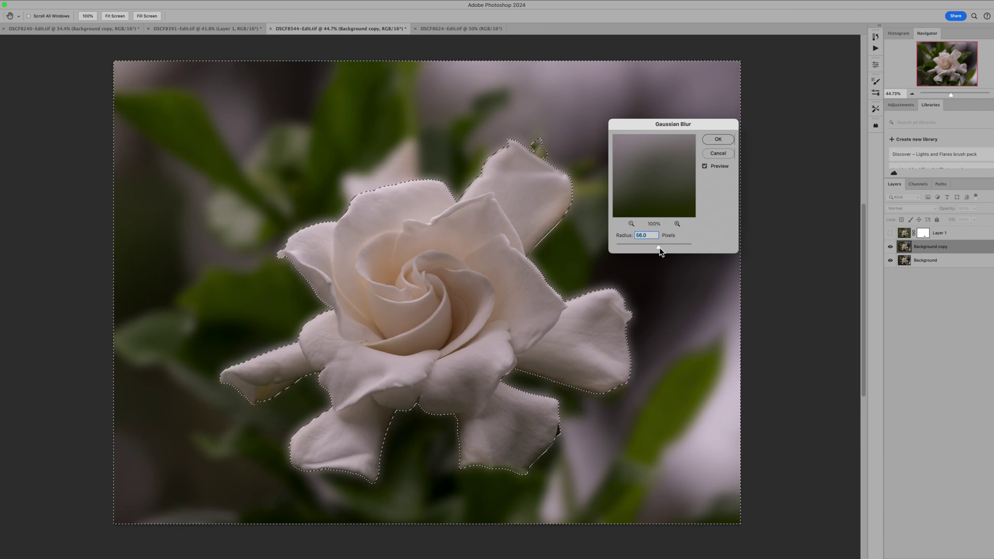
pyautogui.click(719, 139)
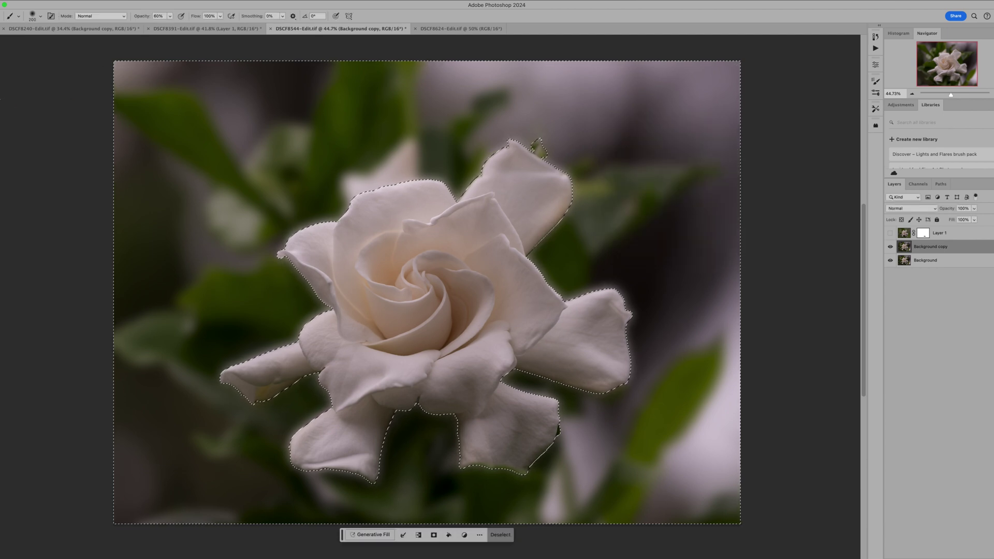
# Step: Sample a green from the blurred leaves above the flower as the painting colour
pyautogui.press('i')
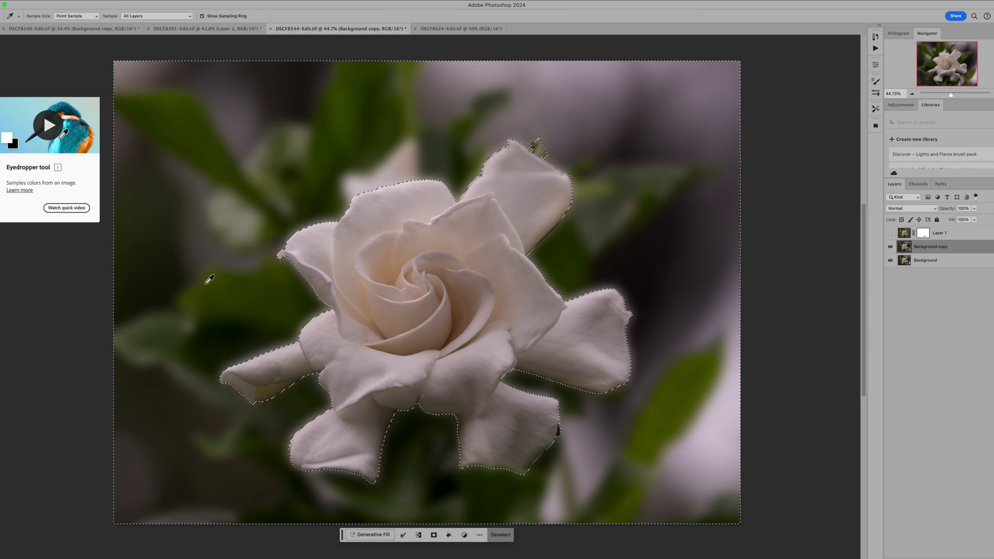
pyautogui.click(163, 101)
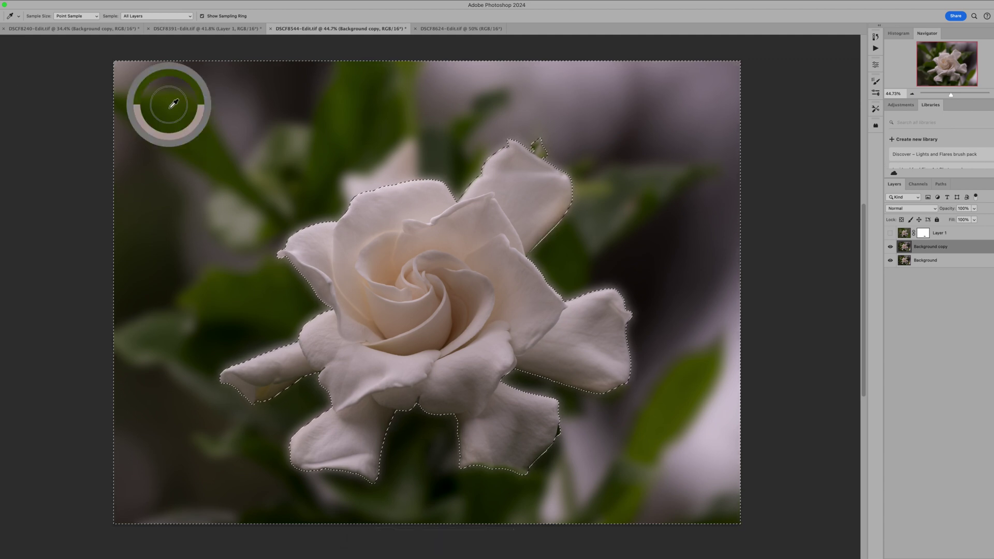
pyautogui.click(349, 111)
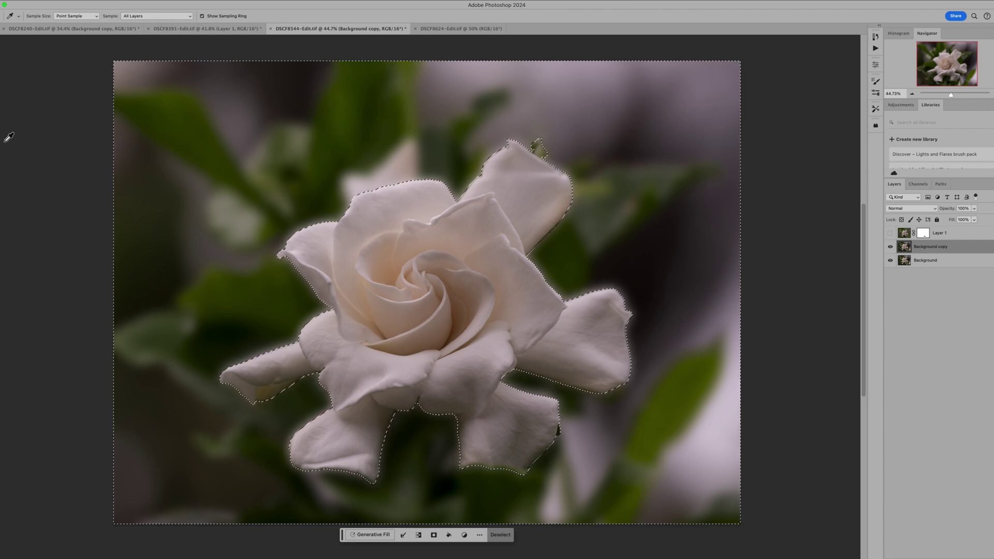
# Step: Set up the Brush tool with the Soft Round brush at 39% opacity
pyautogui.press('b')
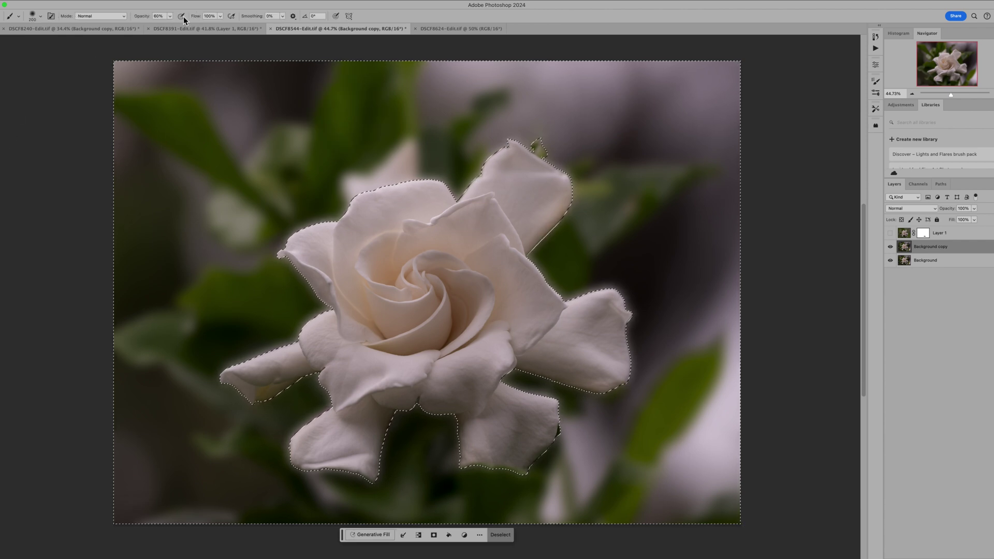
pyautogui.click(169, 16)
pyautogui.moveTo(171, 24); pyautogui.dragTo(163, 25)
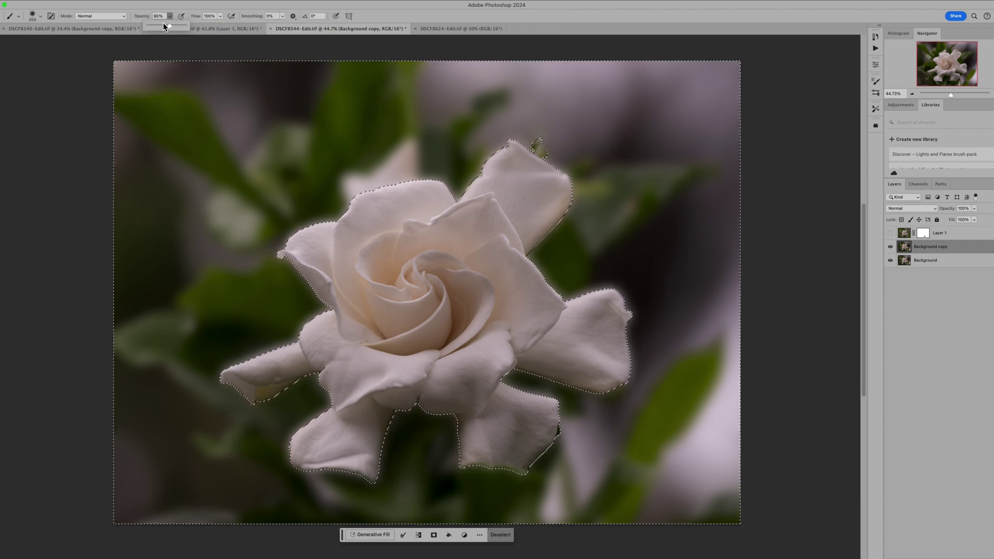
pyautogui.click(41, 17)
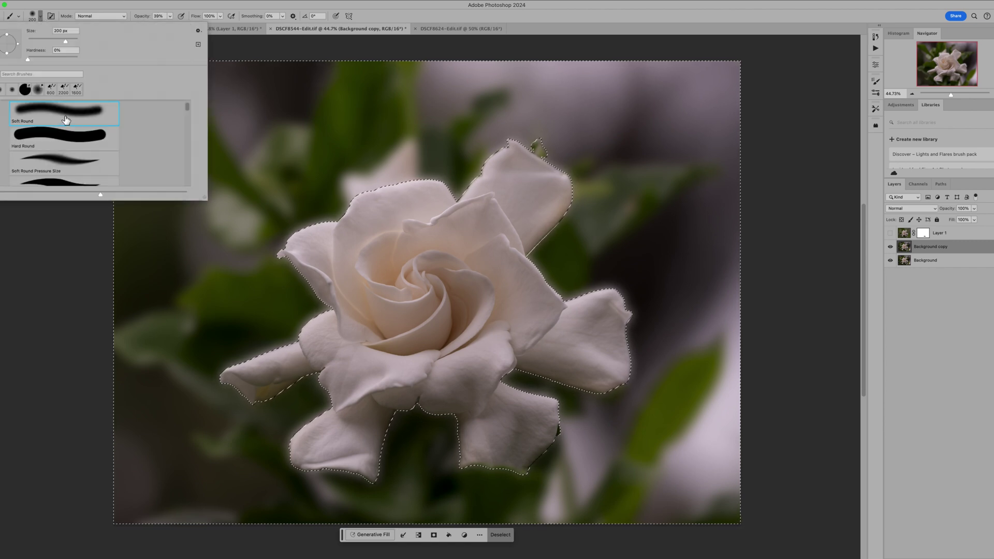
pyautogui.click(62, 115)
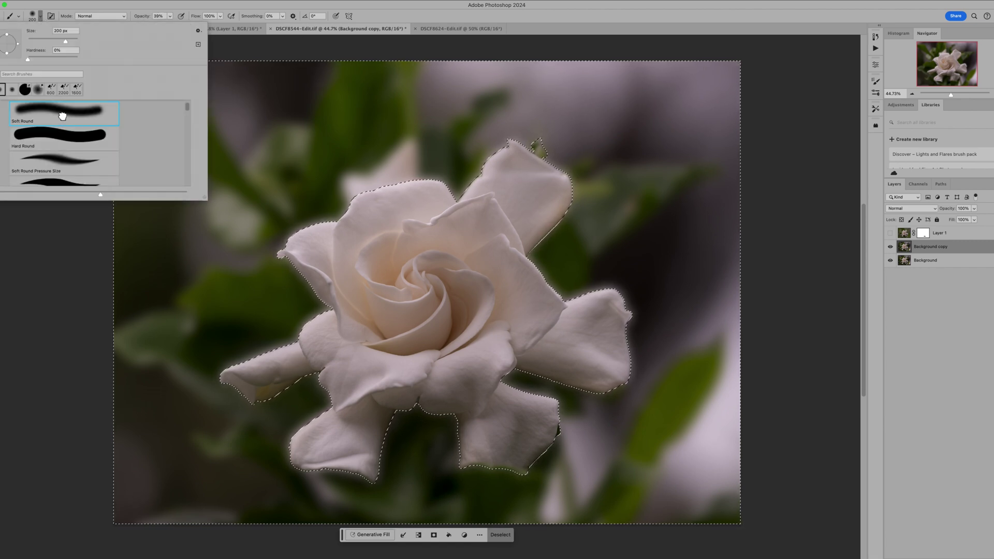
pyautogui.click(215, 45)
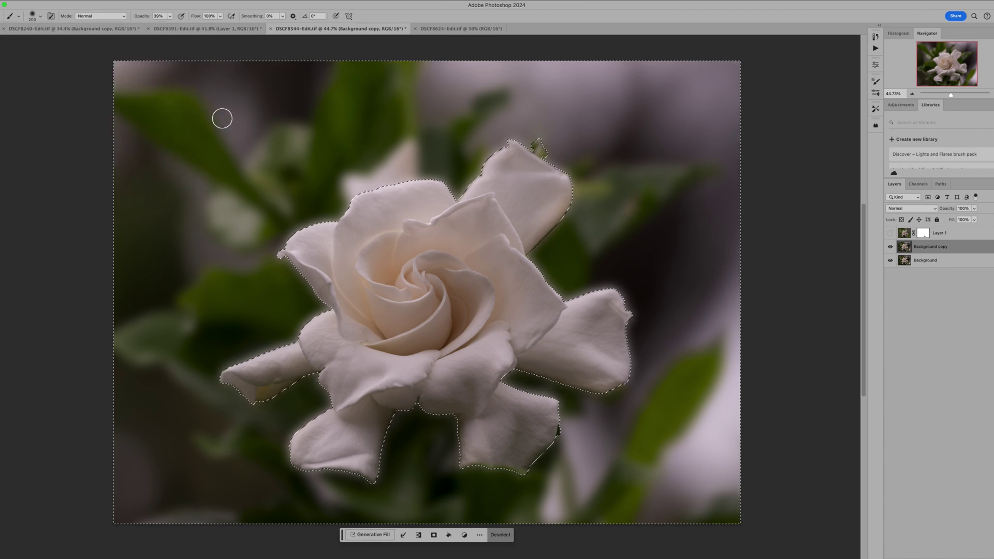
# Step: Raise the brush opacity to 49% and enlarge the brush to about 1400 px
pyautogui.click(169, 16)
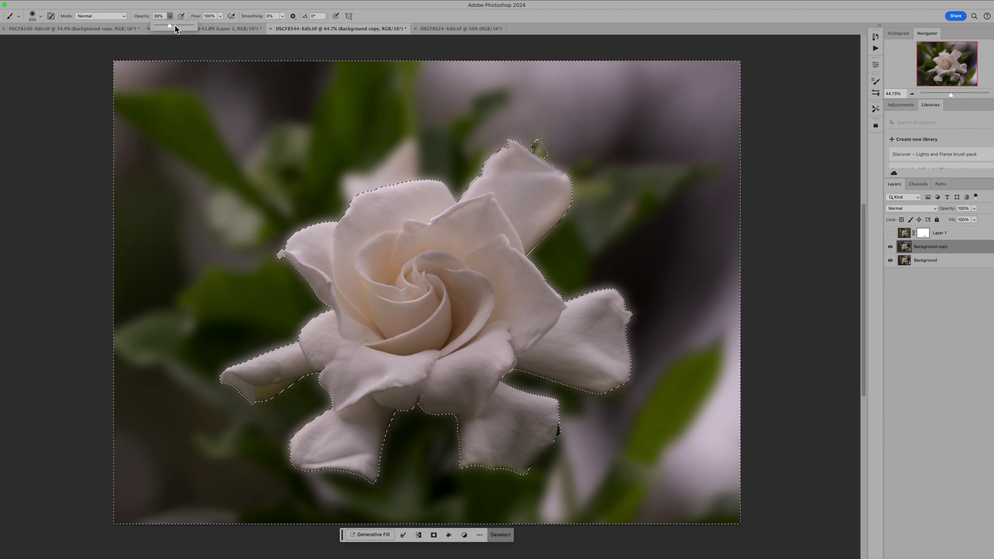
pyautogui.write('49')
pyautogui.press('Return')
pyautogui.press(']')
pyautogui.press(']')
pyautogui.press(']')
pyautogui.press(']')
pyautogui.press(']')
pyautogui.press(']')
pyautogui.press(']')
pyautogui.press(']')
pyautogui.press(']')
pyautogui.press(']')
pyautogui.press(']')
pyautogui.press(']')
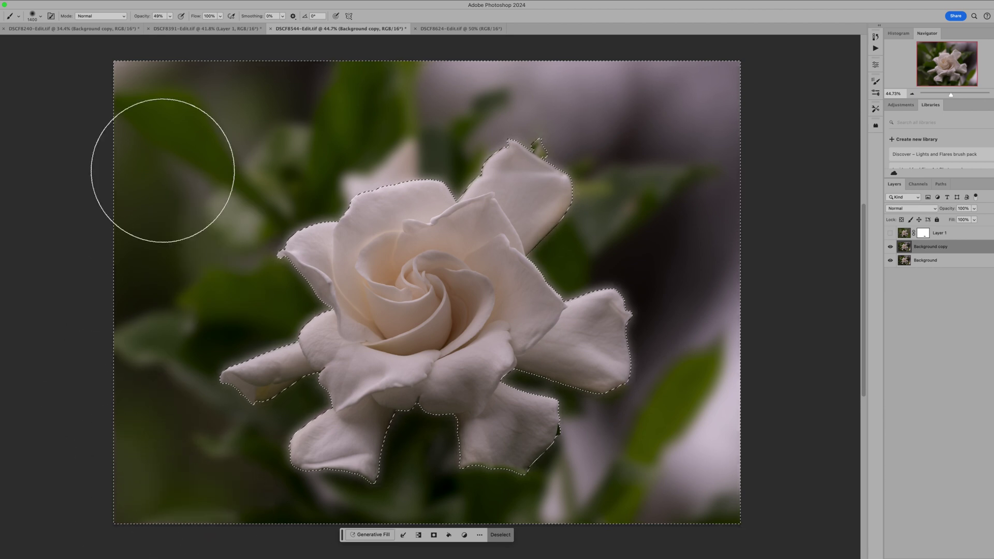
# Step: Set the brush opacity to 23% and paint the green over the pale background above and to the right of the flower
pyautogui.click(170, 16)
pyautogui.click(161, 25)
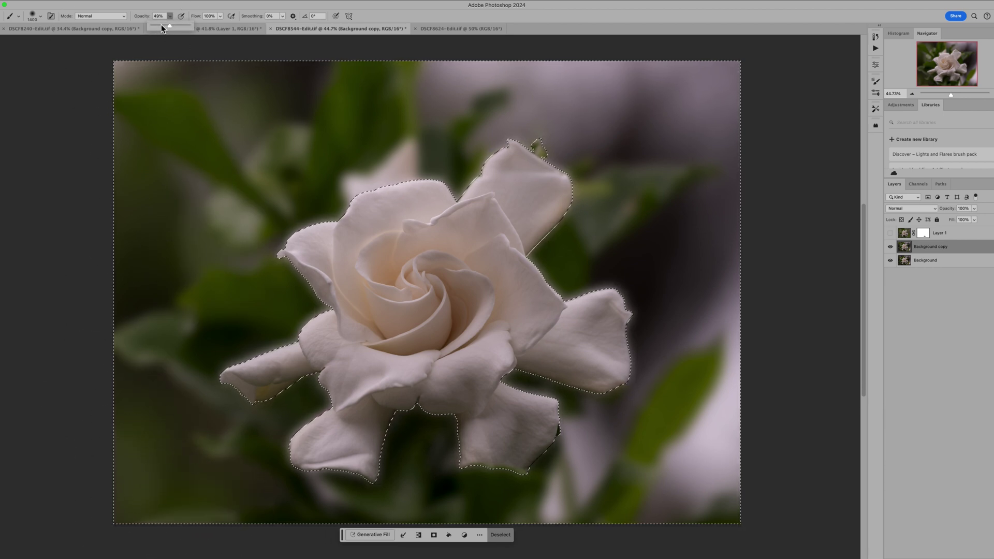
pyautogui.click(420, 106)
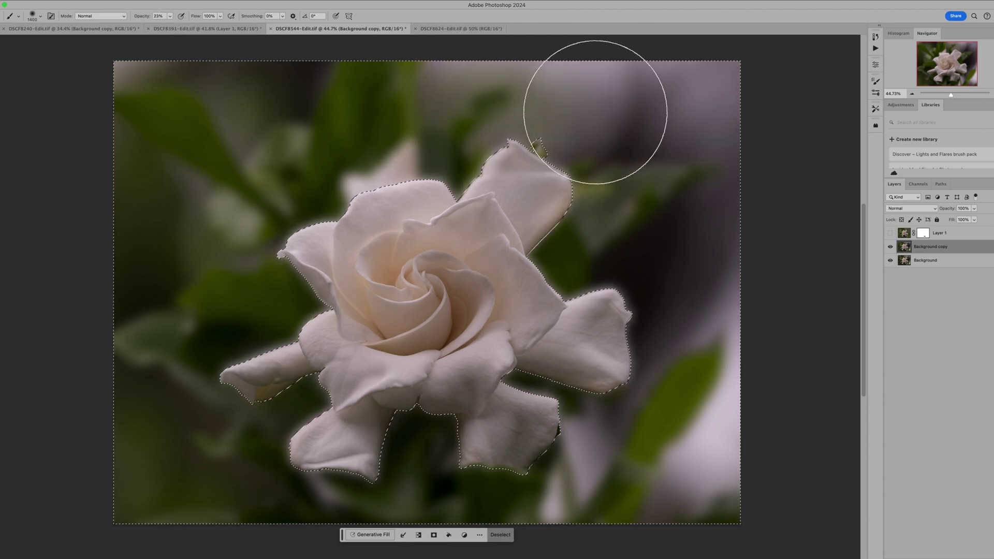
pyautogui.moveTo(637, 138)
pyautogui.mouseDown()
pyautogui.moveTo(687, 118)
pyautogui.moveTo(696, 90)
pyautogui.moveTo(534, 79)
pyautogui.mouseUp()
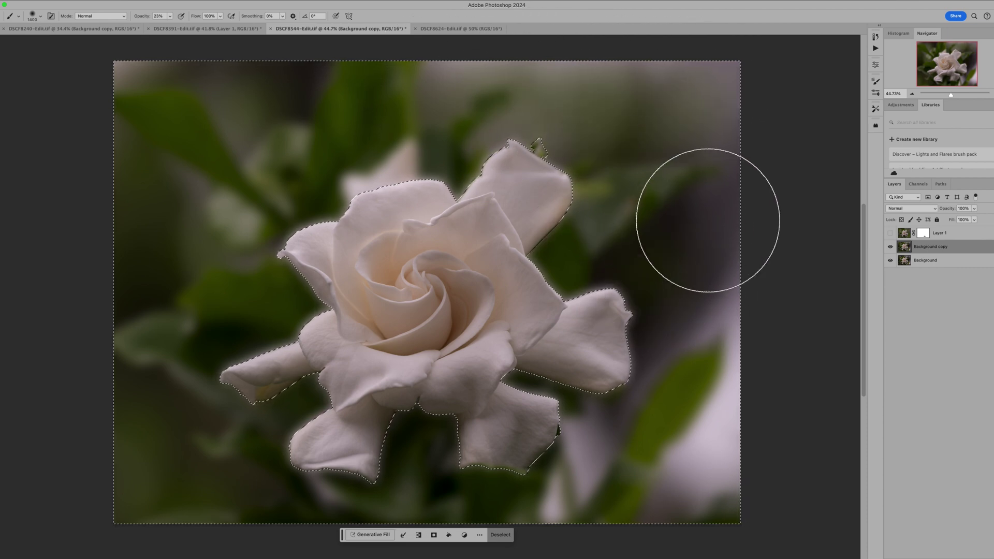
pyautogui.moveTo(709, 340)
pyautogui.mouseDown()
pyautogui.moveTo(699, 435)
pyautogui.moveTo(666, 484)
pyautogui.moveTo(584, 454)
pyautogui.mouseUp()
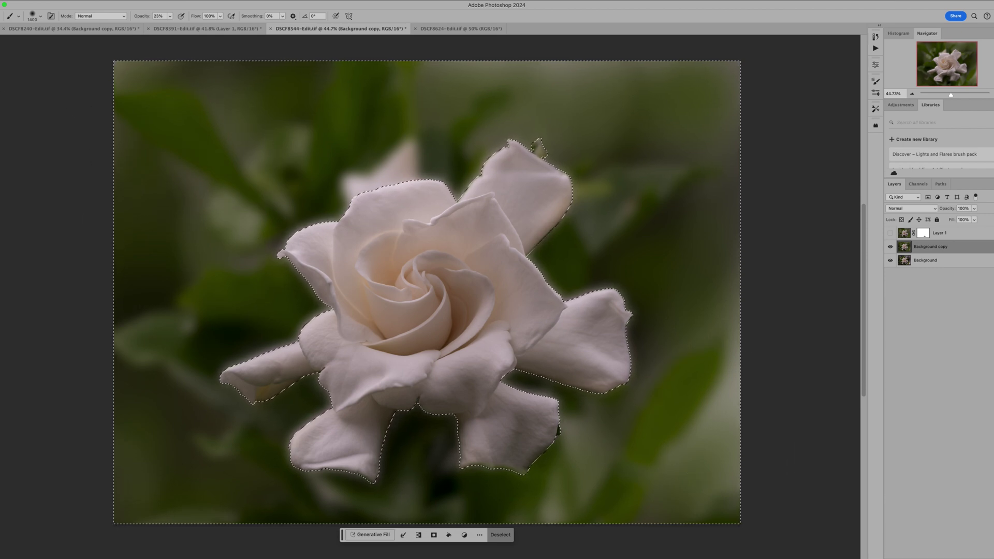
# Step: Sample a pale pink from the flower's upper petal and brush it lightly over the green background around the flower at 23% opacity
pyautogui.press('i')
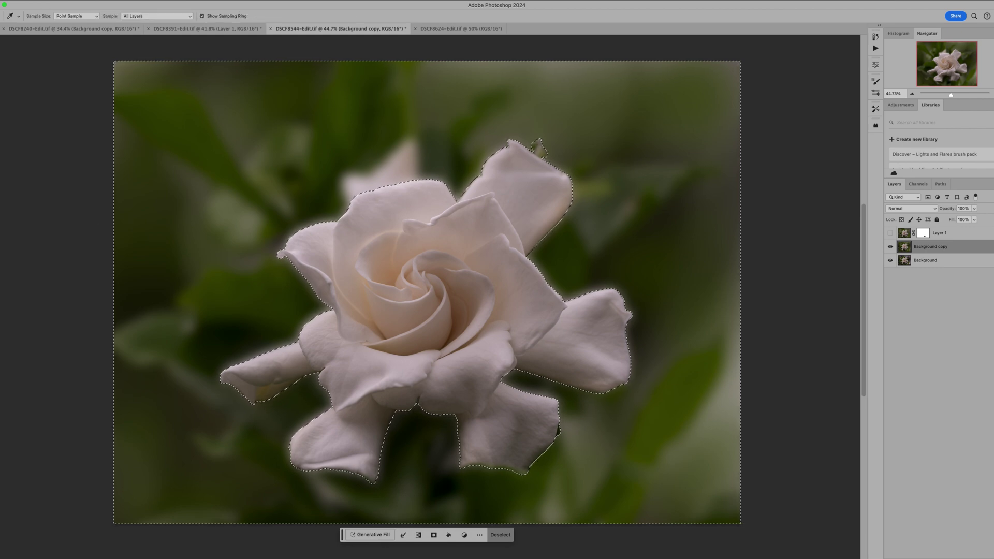
pyautogui.click(377, 213)
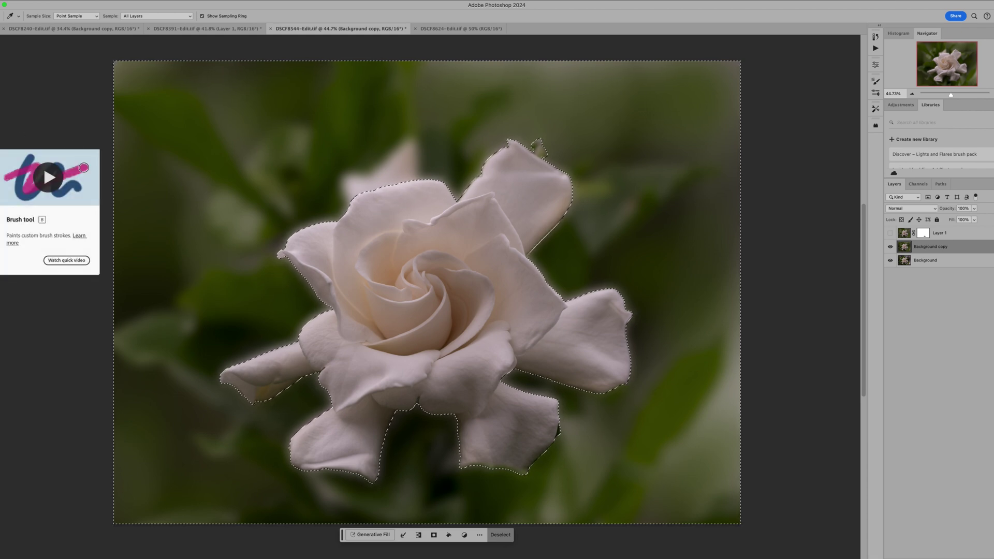
pyautogui.press('b')
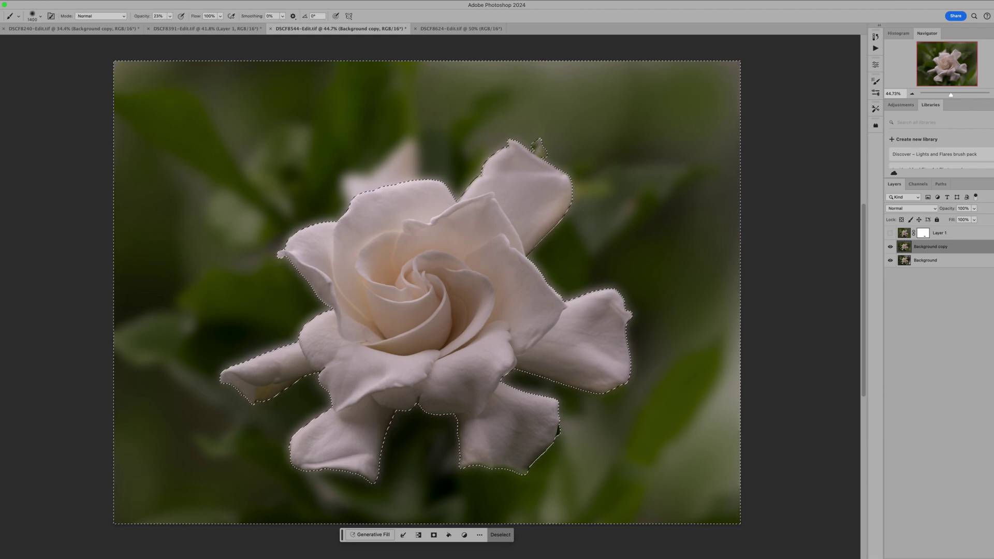
pyautogui.click(171, 211)
pyautogui.moveTo(170, 212)
pyautogui.mouseDown()
pyautogui.moveTo(137, 156)
pyautogui.moveTo(231, 96)
pyautogui.mouseUp()
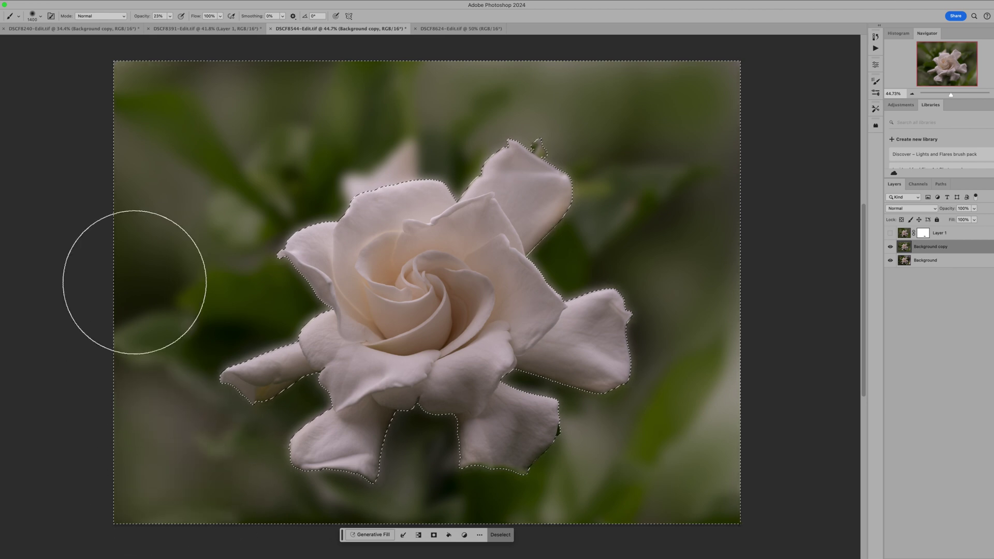
pyautogui.moveTo(209, 347); pyautogui.dragTo(221, 344)
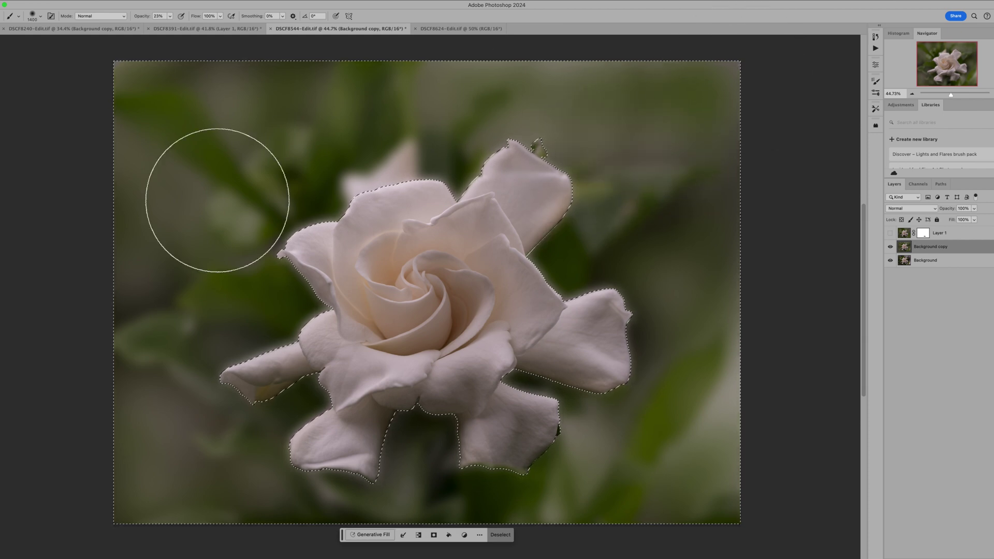
# Step: Sample a muted green from the background below the flower's far-left petal and lower the brush opacity to 8%
pyautogui.press('i')
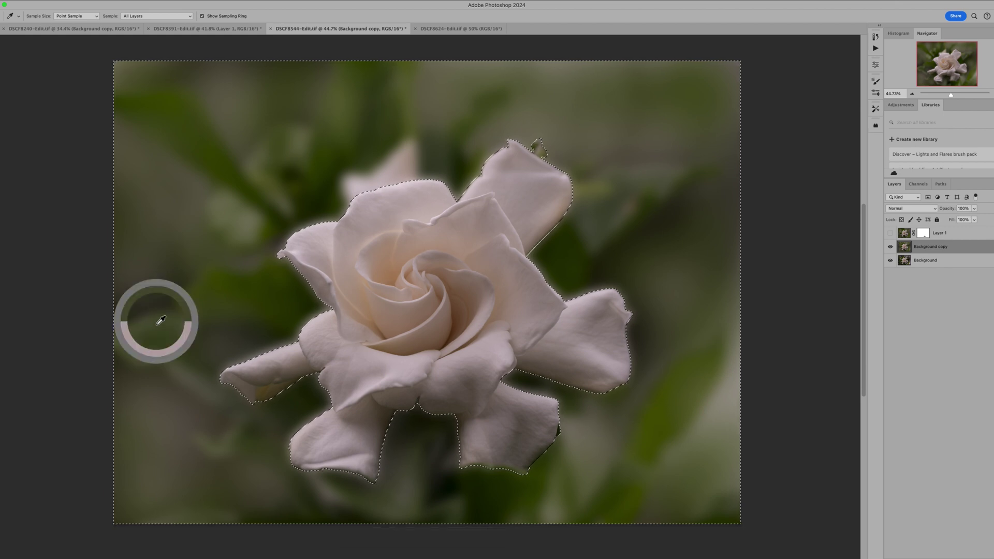
pyautogui.moveTo(161, 321); pyautogui.dragTo(166, 326)
pyautogui.click(235, 436)
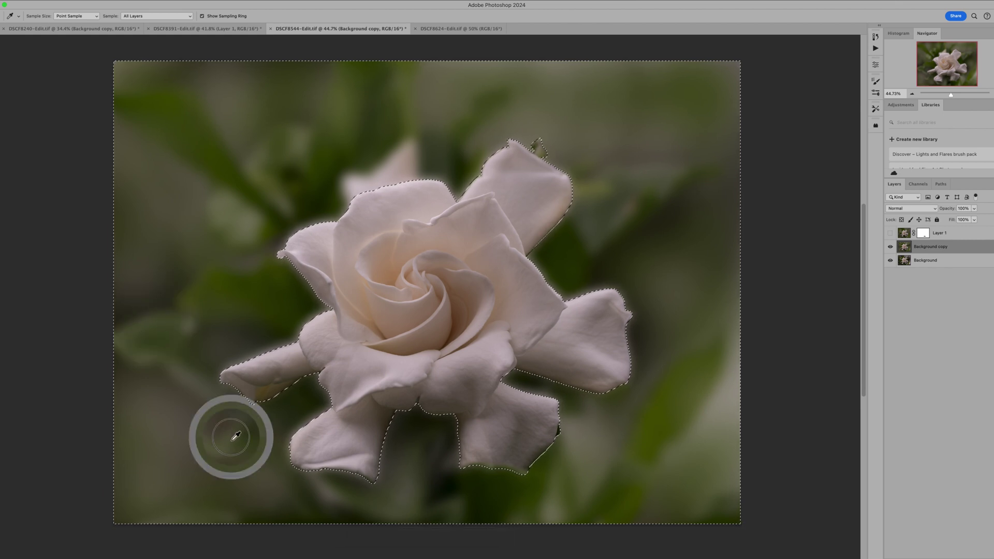
pyautogui.press('b')
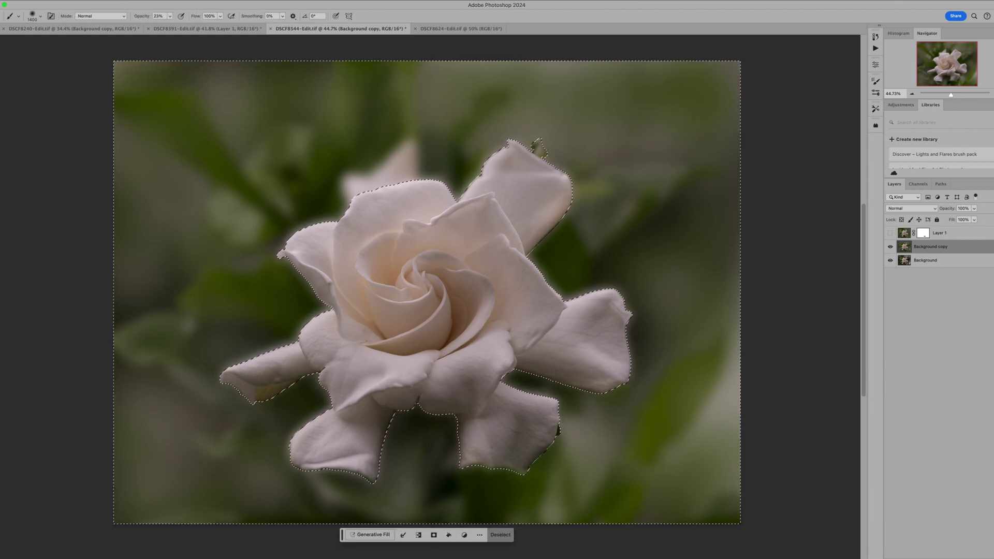
pyautogui.click(170, 16)
pyautogui.moveTo(166, 25); pyautogui.dragTo(161, 26)
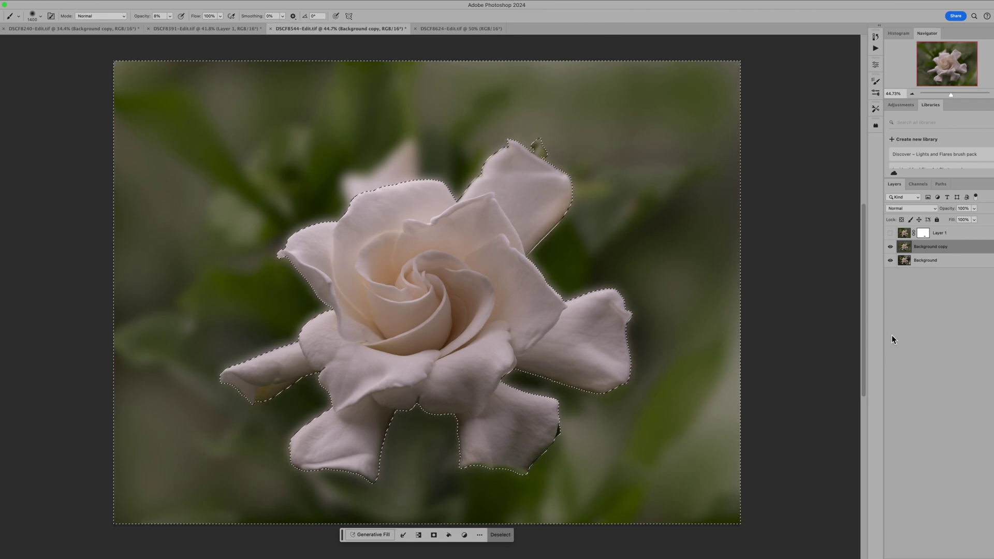
# Step: Clear the selection around the flower
pyautogui.hotkey('ctrl', 's')
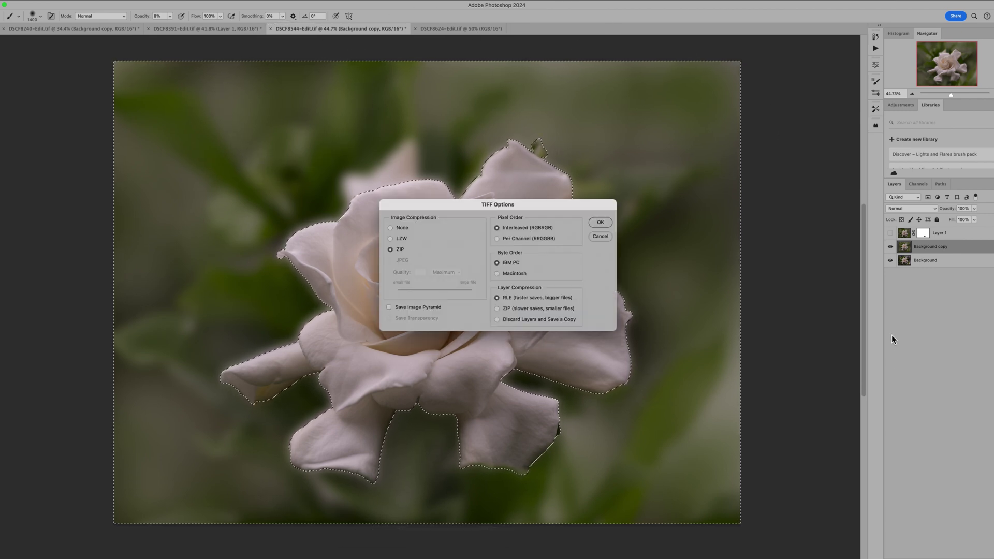
pyautogui.click(599, 236)
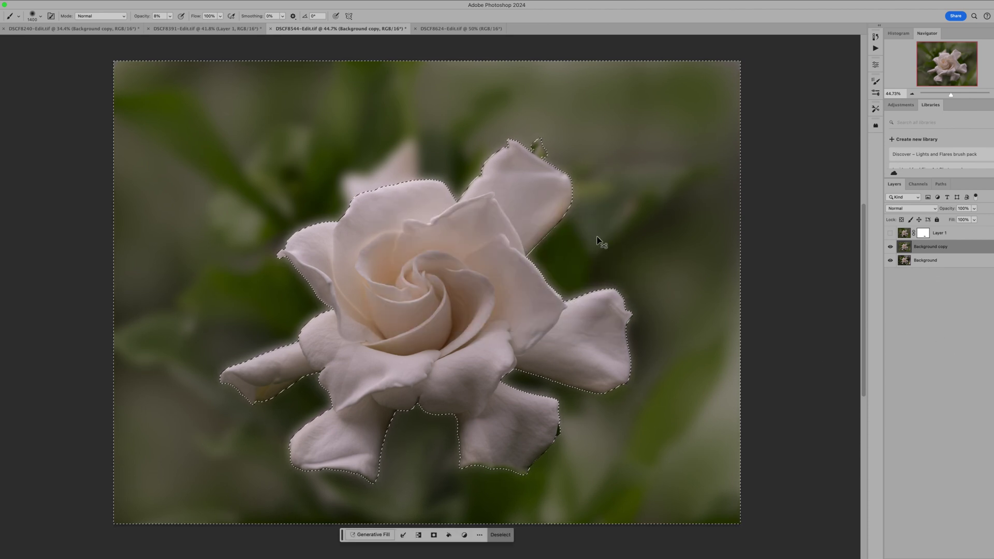
pyautogui.hotkey('ctrl', 'd')
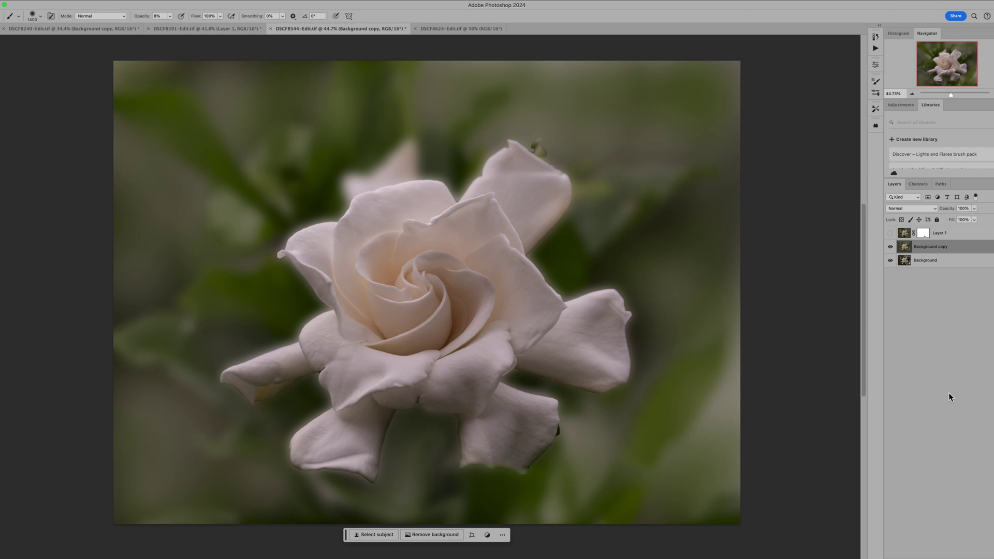
# Step: Lower the Background copy layer's opacity to 87% and toggle its visibility to compare it with the original
pyautogui.click(974, 209)
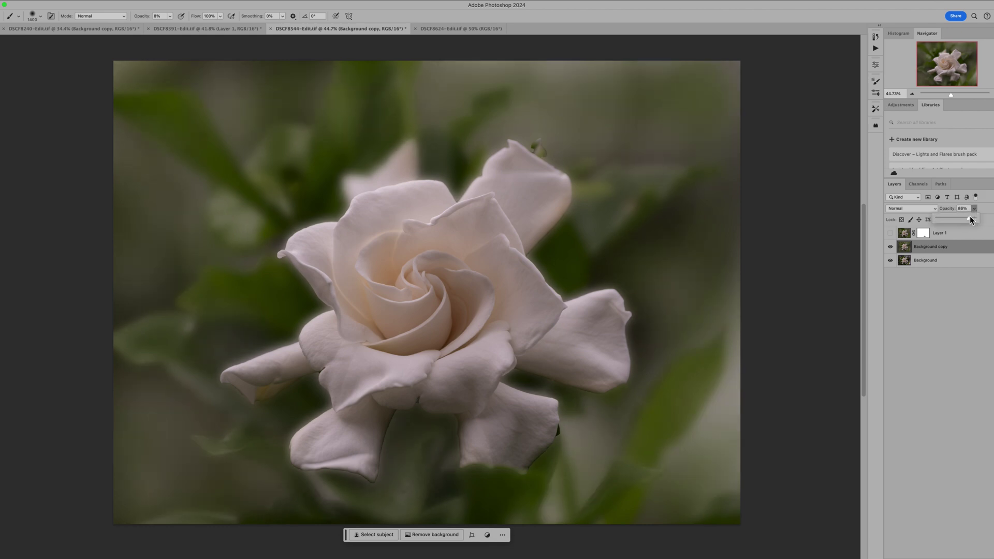
pyautogui.click(969, 218)
pyautogui.click(891, 247)
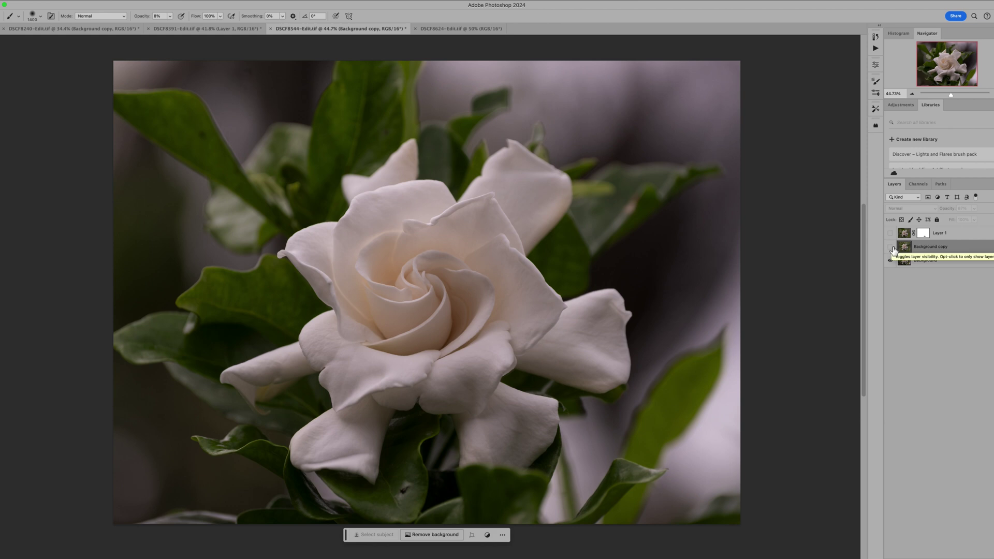
pyautogui.click(891, 247)
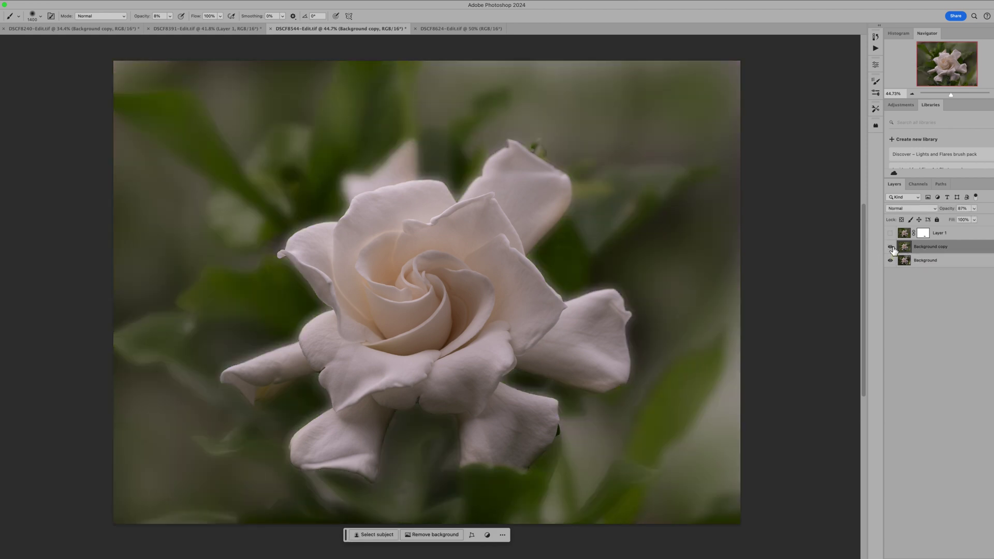
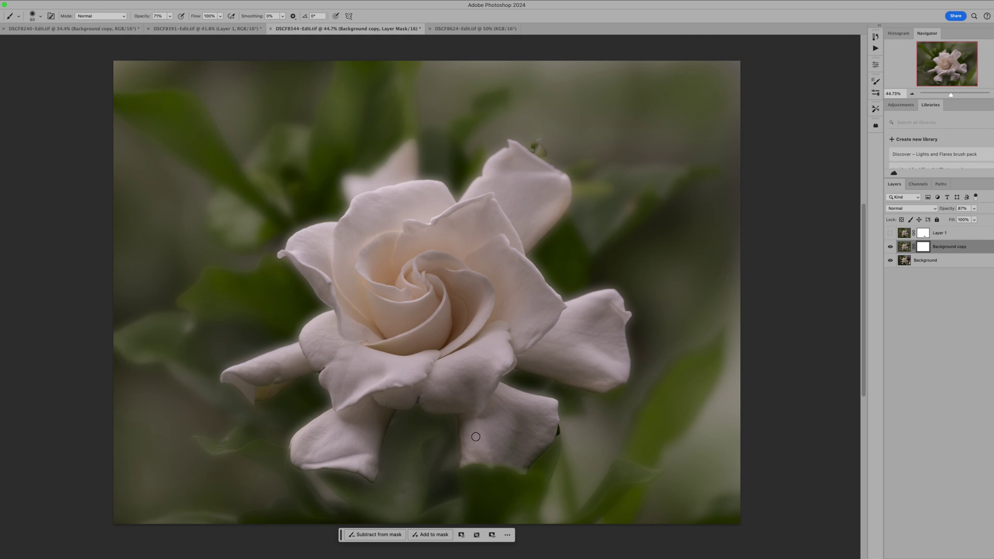
# Step: Stamp all visible layers into a new merged layer directly above Background copy
pyautogui.click(904, 247)
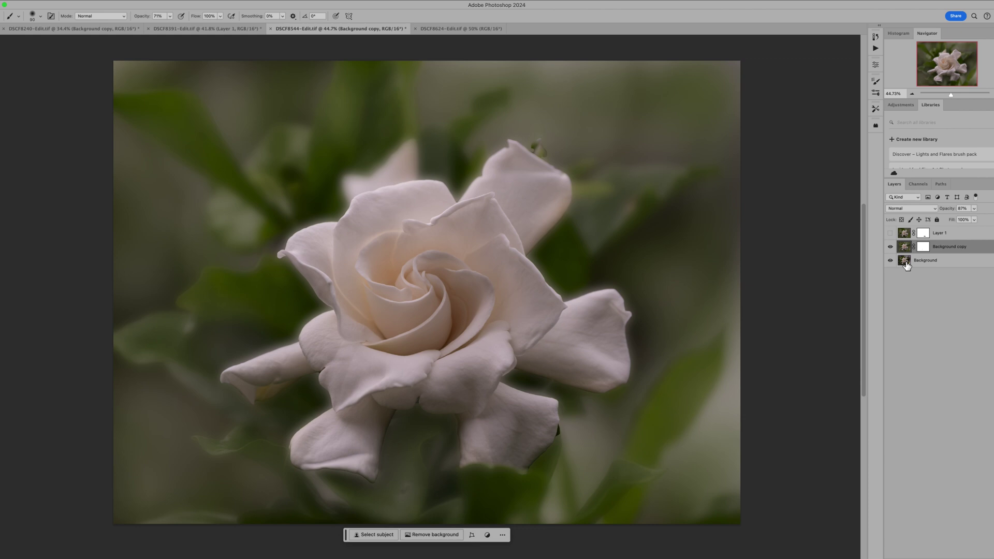
pyautogui.click(906, 234)
pyautogui.click(909, 250)
pyautogui.press('super+alt+shift+e')
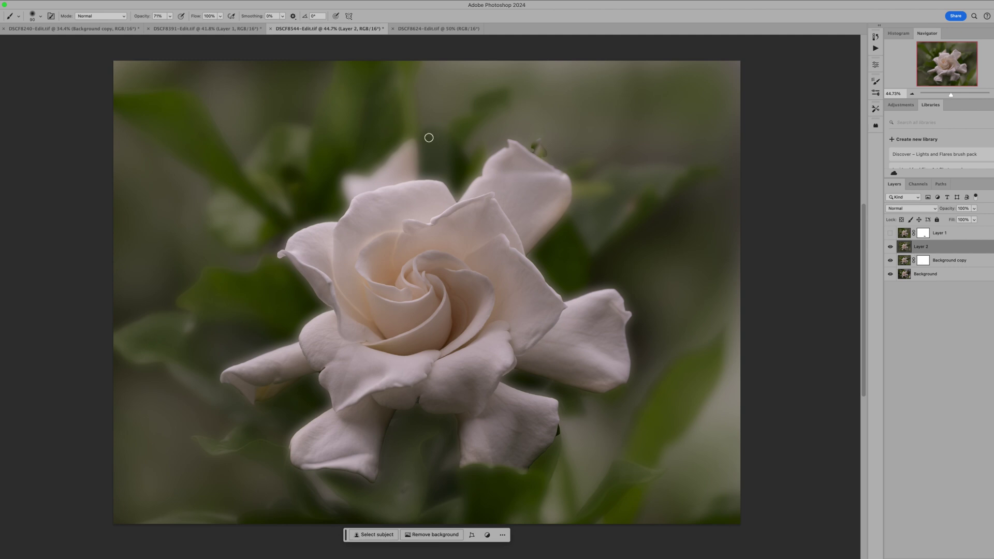
# Step: With a smaller Clone Stamp, sample the green between the two lower petals and clone it over the lower-left petal's dark edge
pyautogui.press('s')
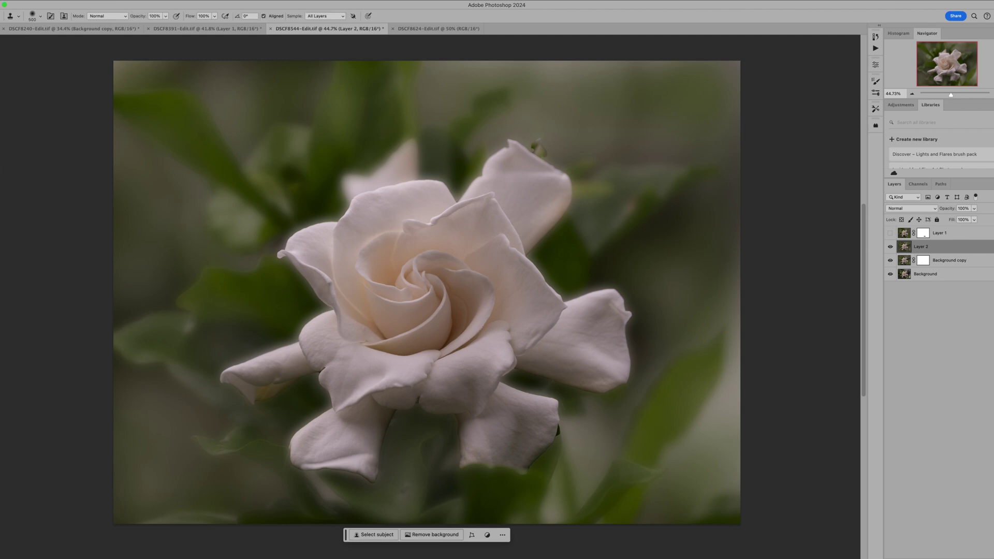
pyautogui.press('[')
pyautogui.press('[')
pyautogui.press('[')
pyautogui.press('[')
pyautogui.press('[')
pyautogui.keyDown('alt'); pyautogui.click(392, 419); pyautogui.keyUp('alt')
pyautogui.moveTo(379, 466); pyautogui.dragTo(401, 454)
pyautogui.keyDown('alt'); pyautogui.click(399, 441); pyautogui.keyUp('alt')
pyautogui.moveTo(383, 474); pyautogui.dragTo(382, 461)
# Step: Clone out the small dark spot on the outer edge of the lower-right petal
pyautogui.scroll(2, 533, 470)
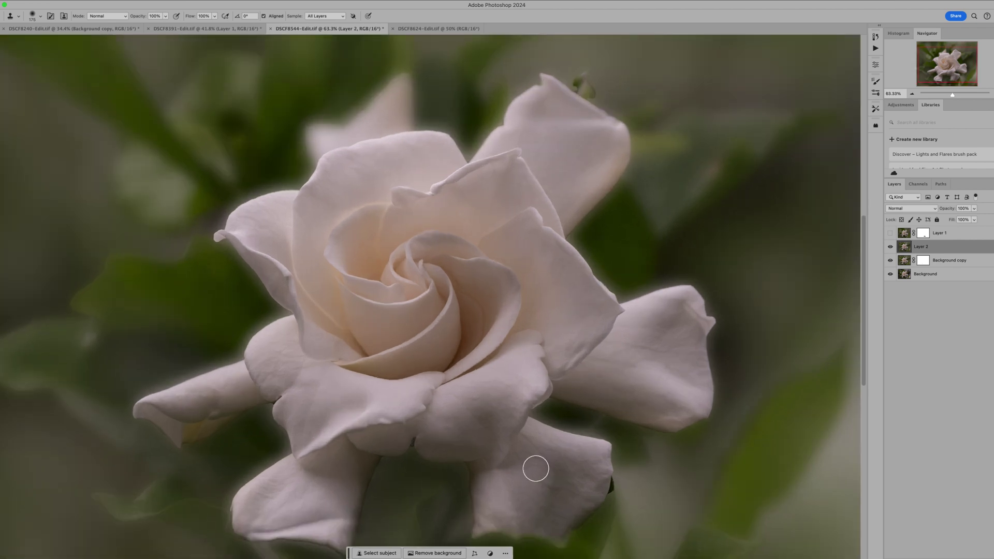
pyautogui.scroll(1, 536, 469)
pyautogui.scroll(-3, 536, 469)
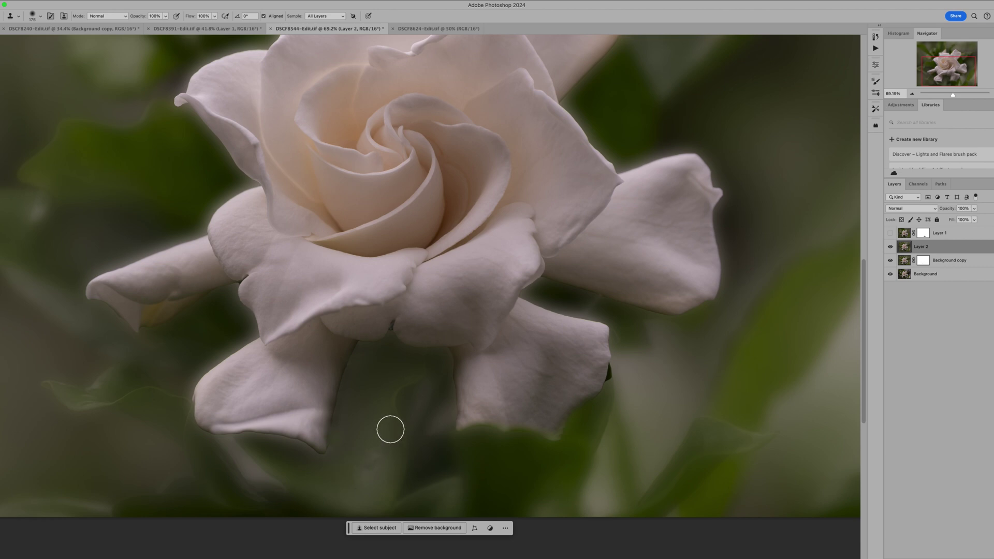
pyautogui.scroll(-2, 388, 426)
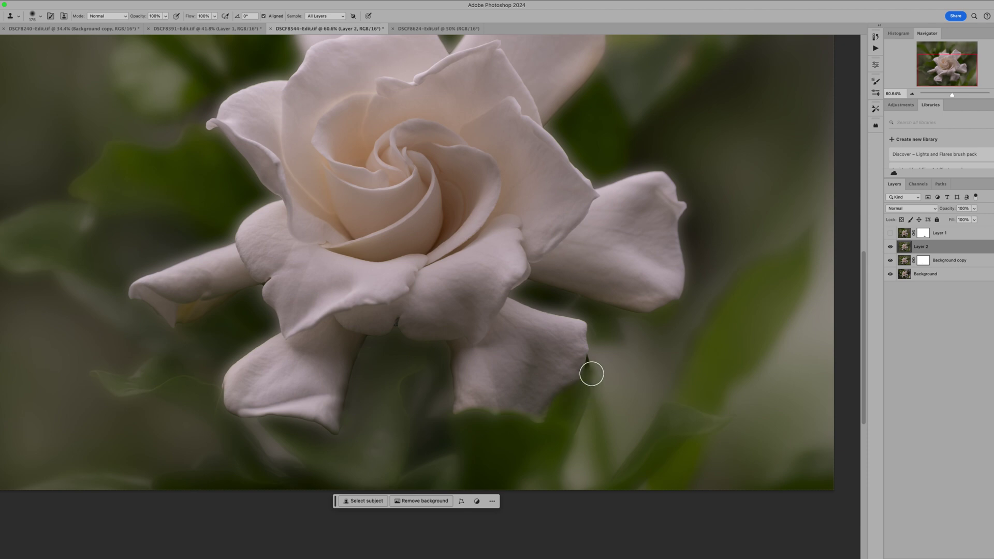
pyautogui.moveTo(590, 373); pyautogui.dragTo(591, 361)
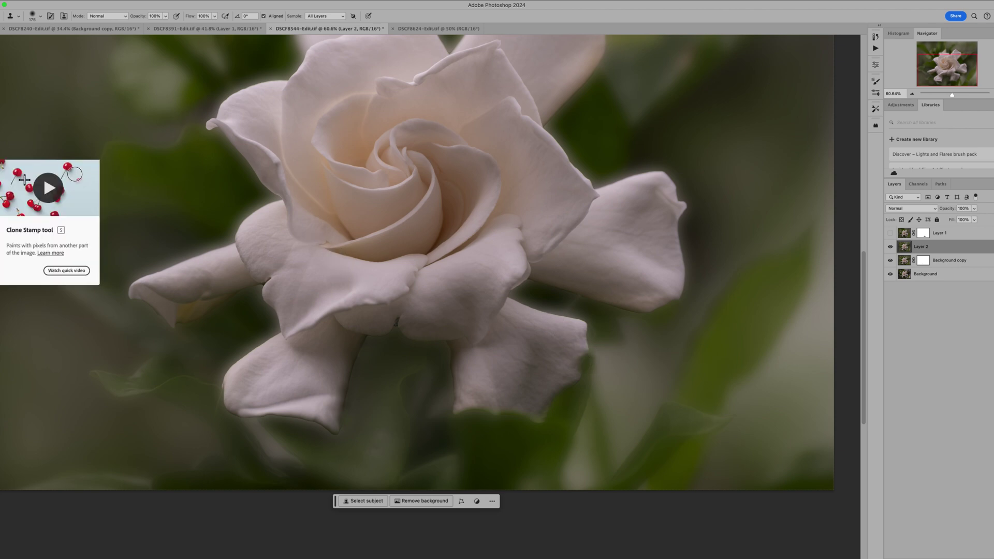
# Step: Set up the Eraser with a much smaller brush to suit the lower-right petal
pyautogui.press('e')
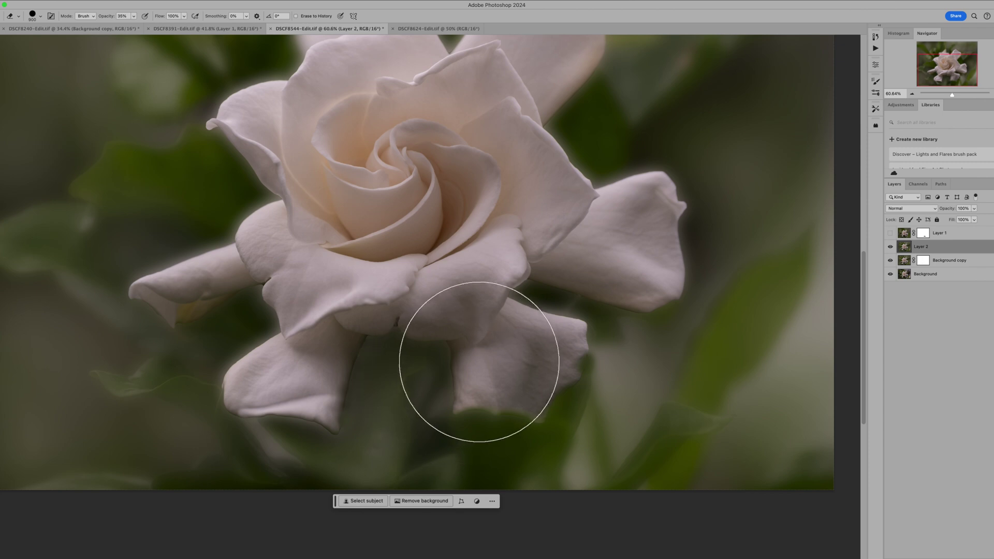
pyautogui.press('[')
pyautogui.press('[')
pyautogui.press('[')
pyautogui.press('[')
pyautogui.press('[')
pyautogui.press('[')
pyautogui.press('[')
pyautogui.press('[')
pyautogui.press('[')
pyautogui.press('[')
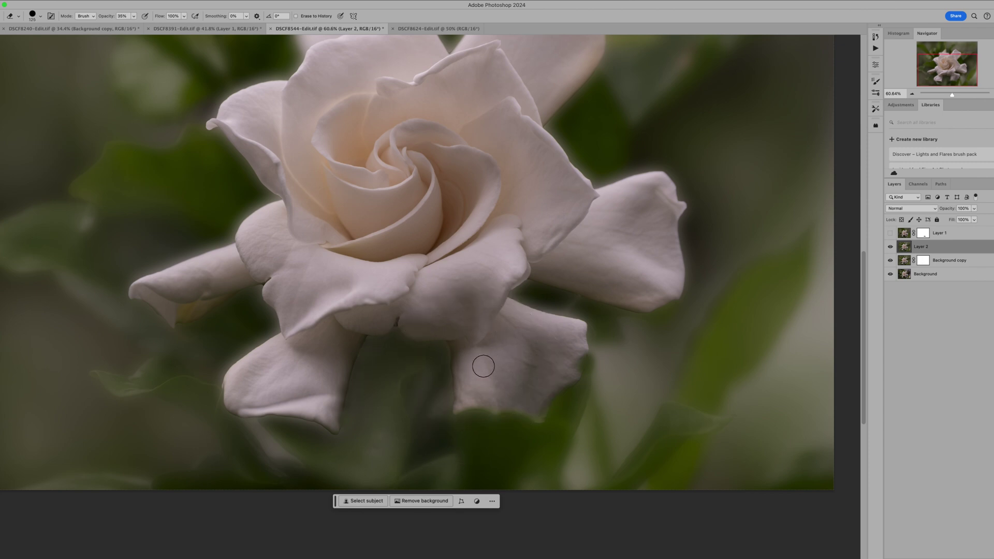
pyautogui.press('[')
pyautogui.press('[')
# Step: Clone blurred green background along the inner edge and tip of the lower-left petal
pyautogui.press('s')
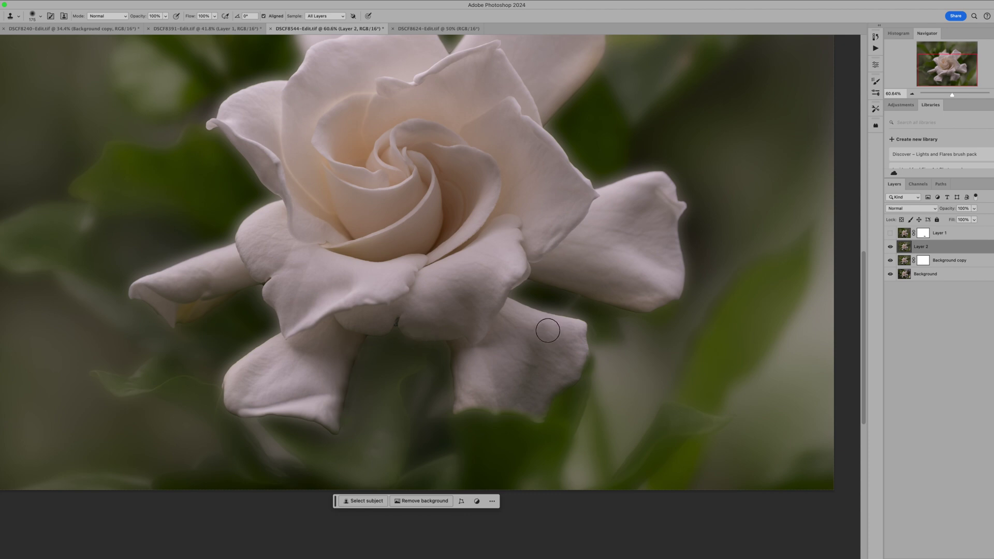
pyautogui.scroll(-2, 547, 329)
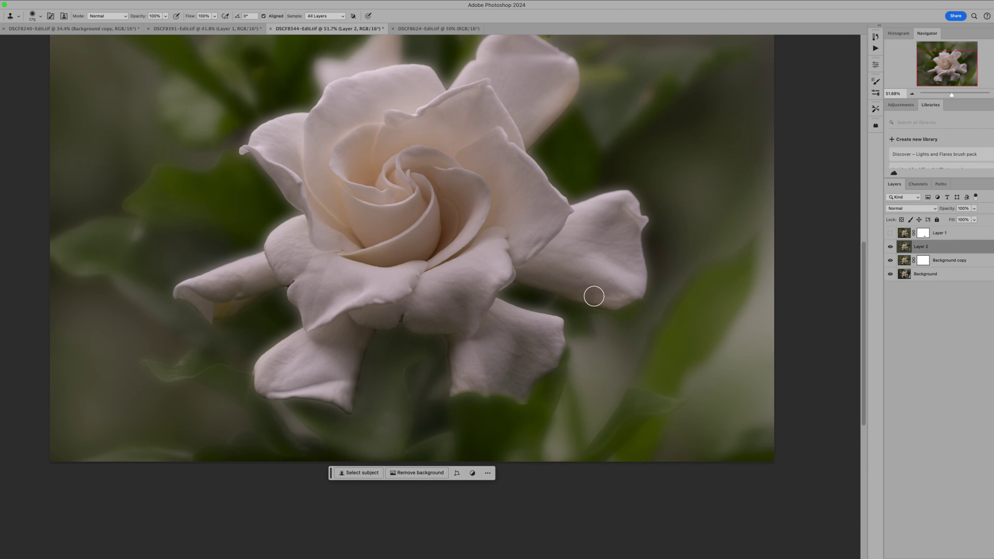
pyautogui.scroll(3, 593, 296)
pyautogui.scroll(-1, 593, 296)
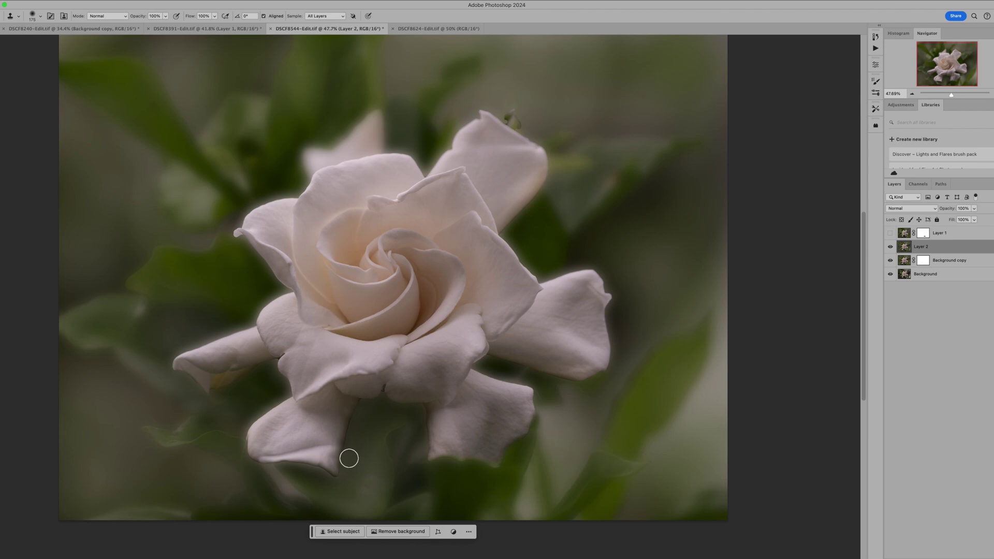
pyautogui.moveTo(349, 458); pyautogui.dragTo(364, 408)
pyautogui.moveTo(347, 463); pyautogui.dragTo(362, 407)
# Step: Compare the retouched picture with the original by hiding and restoring Layer 2 and Background copy
pyautogui.scroll(-2, 582, 389)
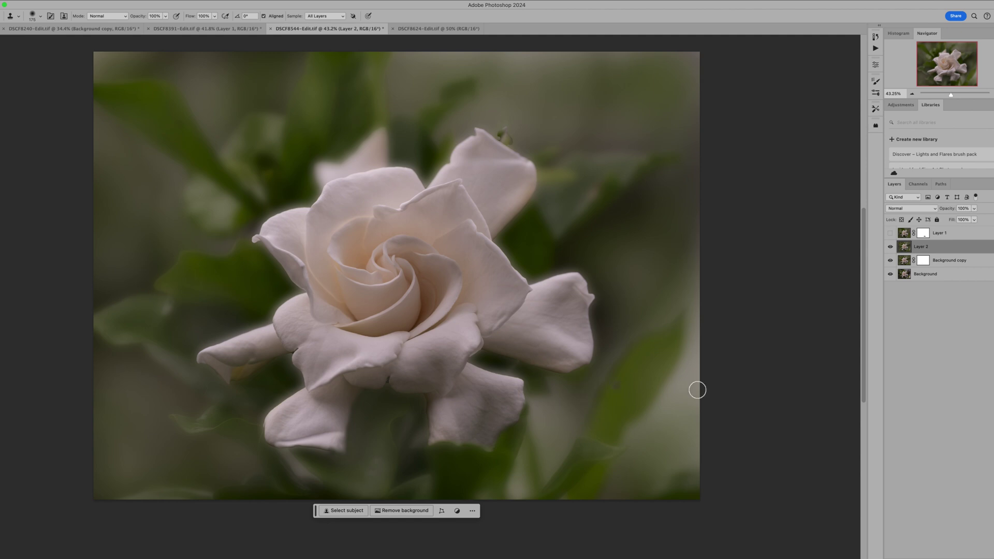
pyautogui.scroll(3, 706, 391)
pyautogui.scroll(-2, 705, 390)
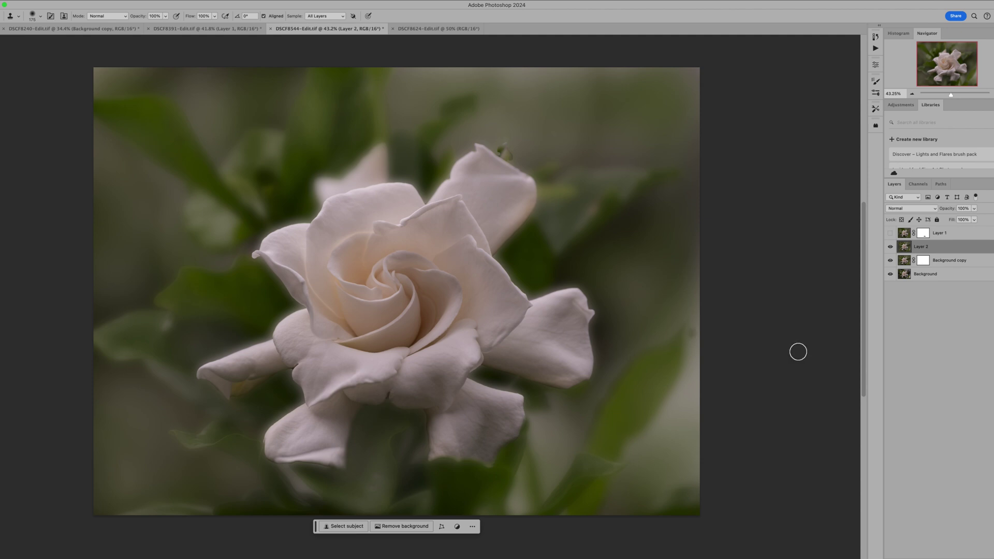
pyautogui.click(890, 247)
pyautogui.click(891, 260)
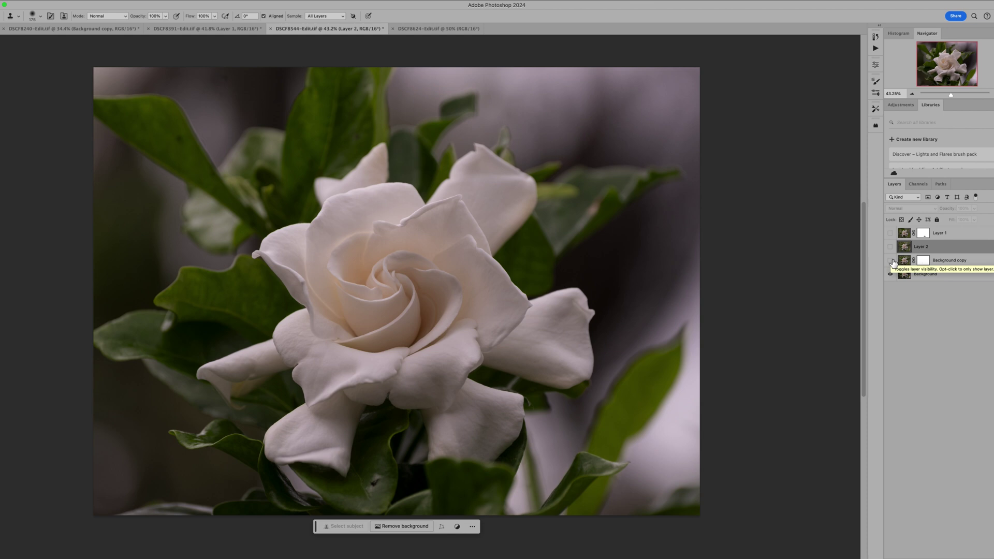
pyautogui.click(890, 260)
pyautogui.click(891, 247)
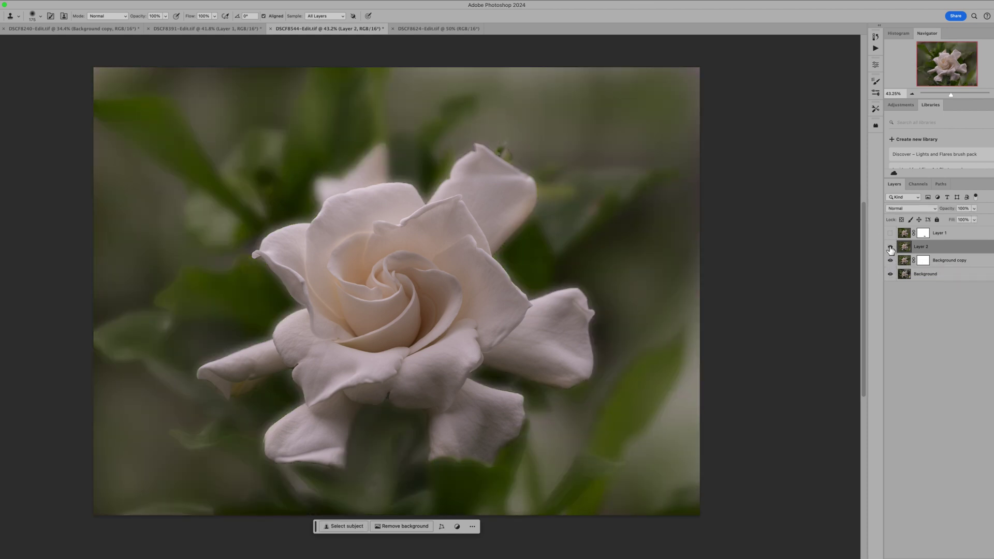
# Step: Switch to the red flower photo DSCF8624-Edit.tif and duplicate its Background layer
pyautogui.click(204, 31)
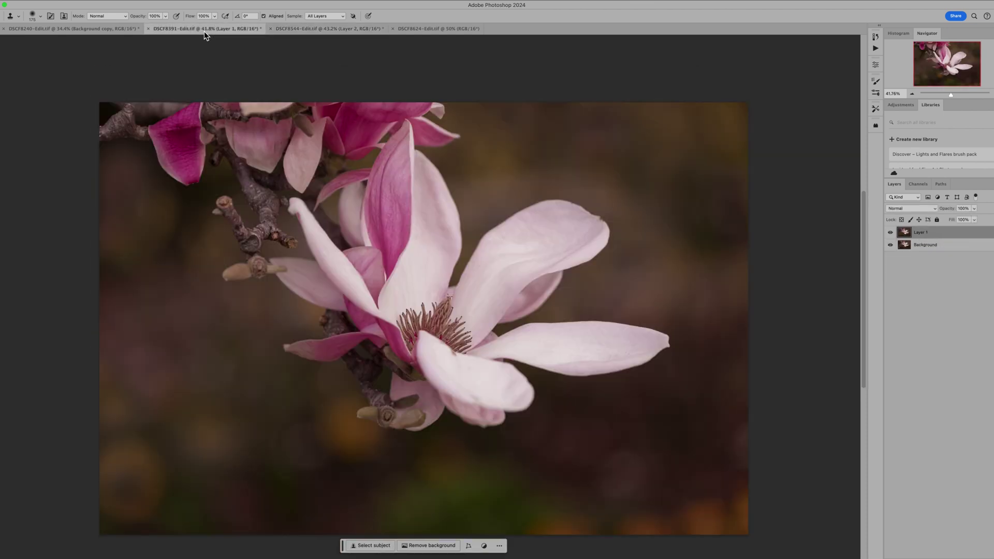
pyautogui.click(128, 30)
pyautogui.click(433, 31)
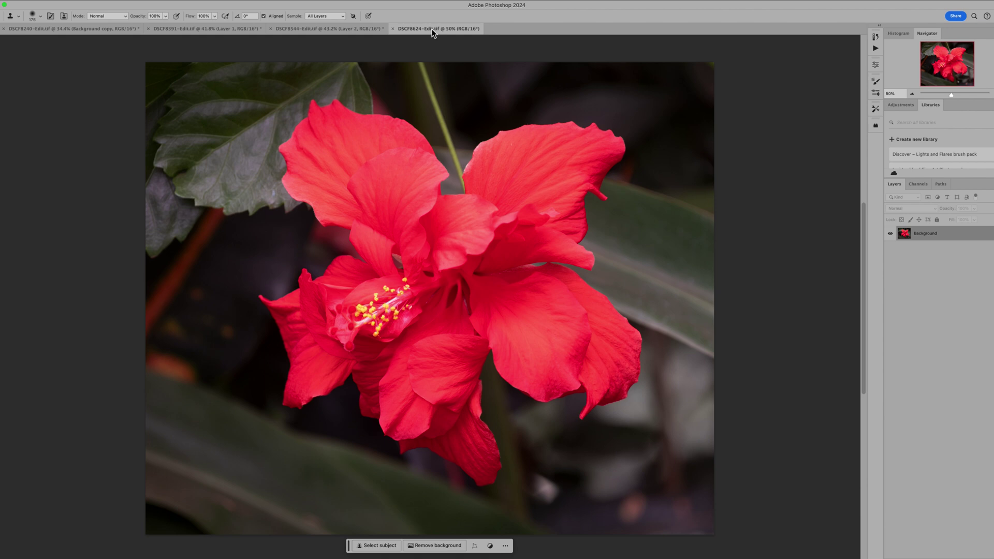
pyautogui.hotkey('ctrl', 'j')
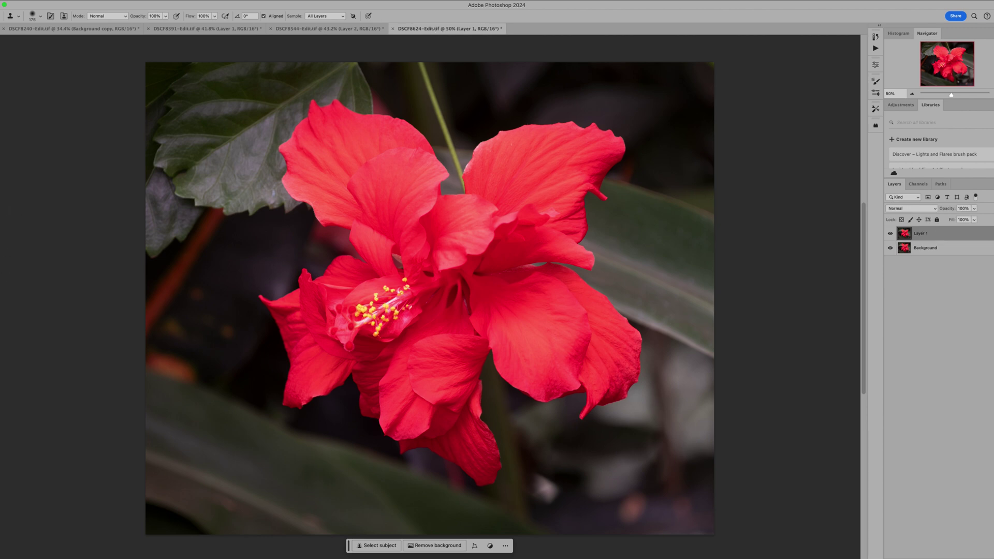
# Step: Select the background around the red flower by selecting the subject, excluding the green stem above it, and inverting the selection
pyautogui.click(2, 280)
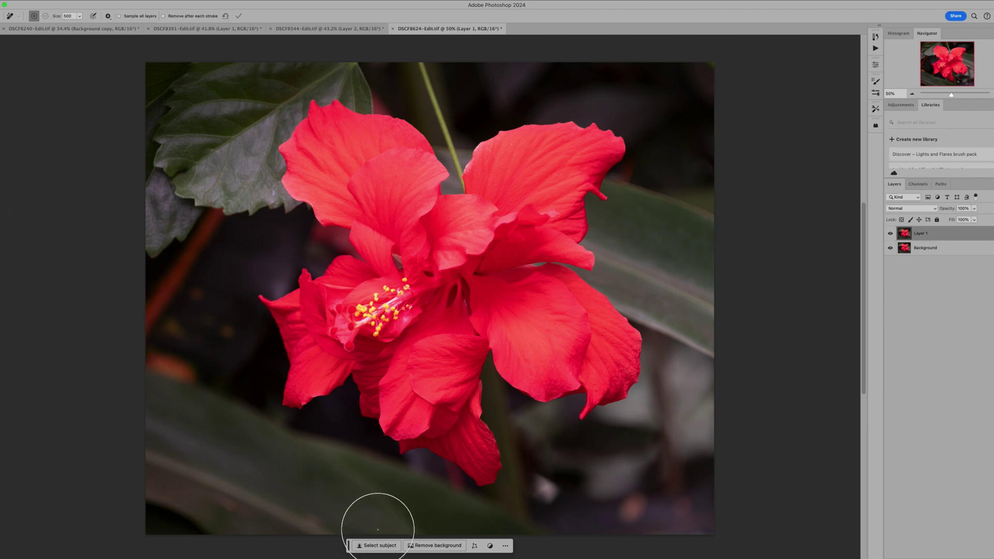
pyautogui.click(378, 549)
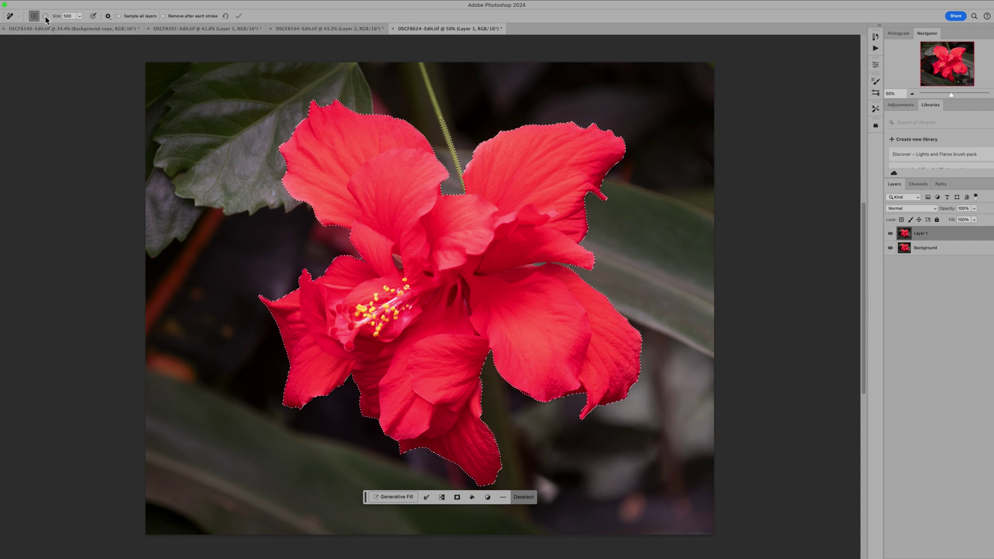
pyautogui.press('w')
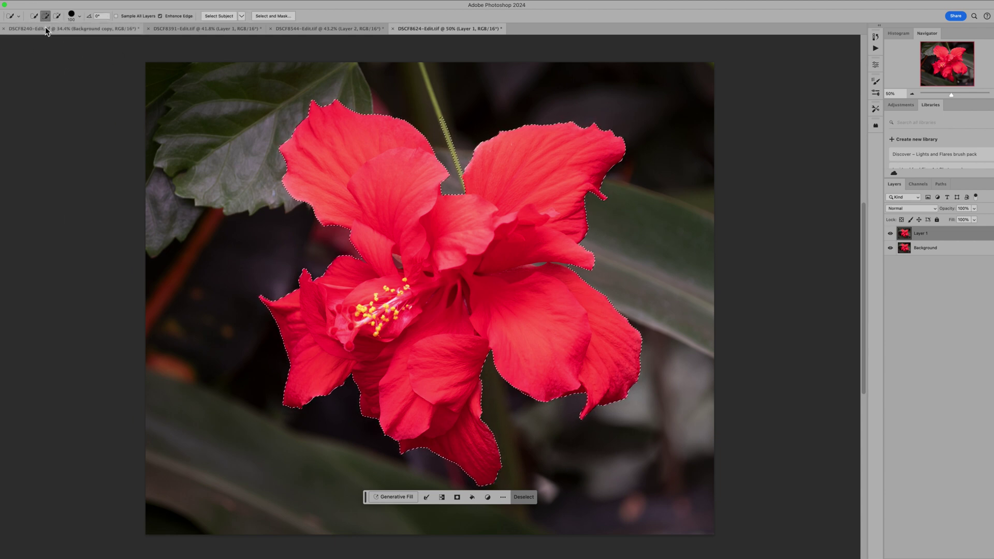
pyautogui.click(57, 17)
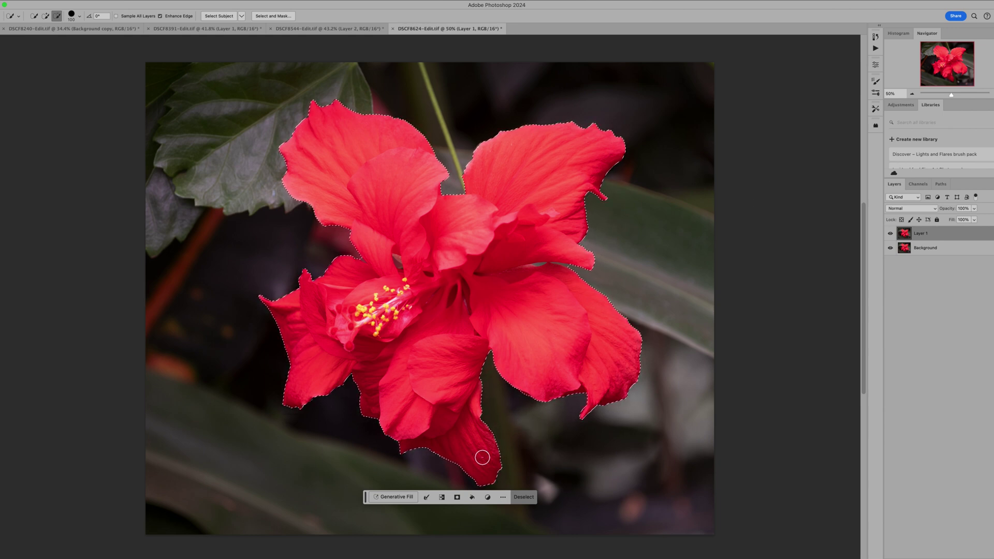
pyautogui.click(442, 498)
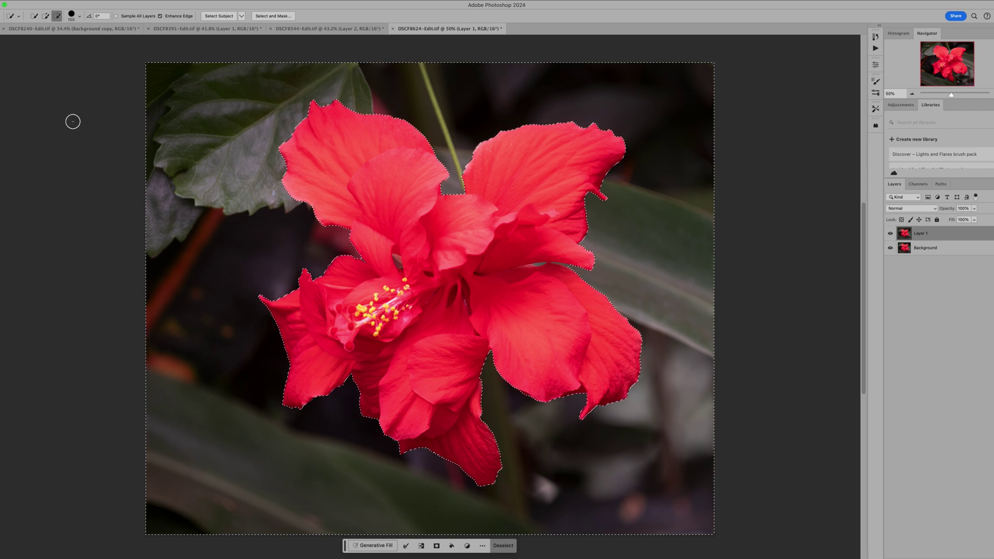
# Step: Erase the green stem above the flower using the Remove tool at size 100
pyautogui.press('j')
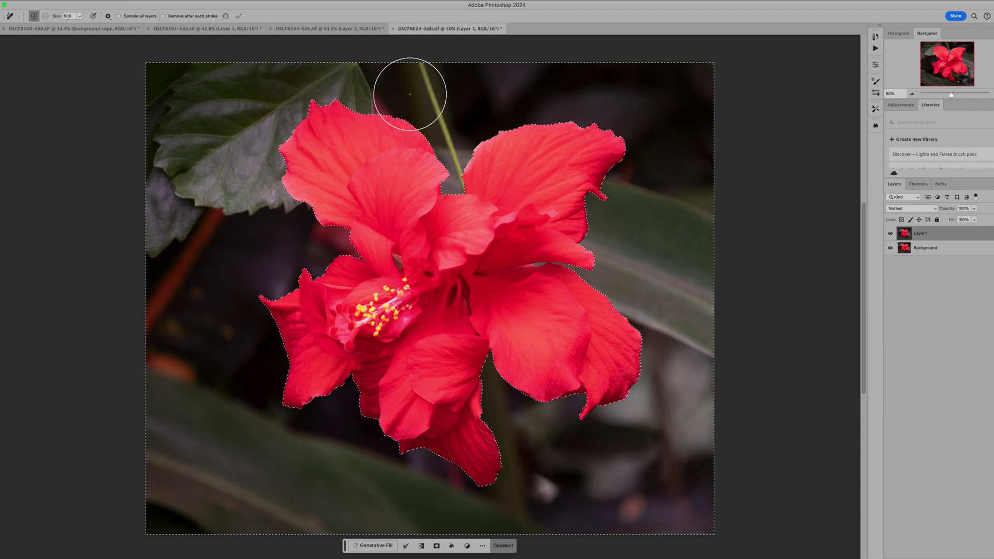
pyautogui.press('[')
pyautogui.press('[')
pyautogui.press('[')
pyautogui.press('[')
pyautogui.press('[')
pyautogui.press('[')
pyautogui.press('[')
pyautogui.press('[')
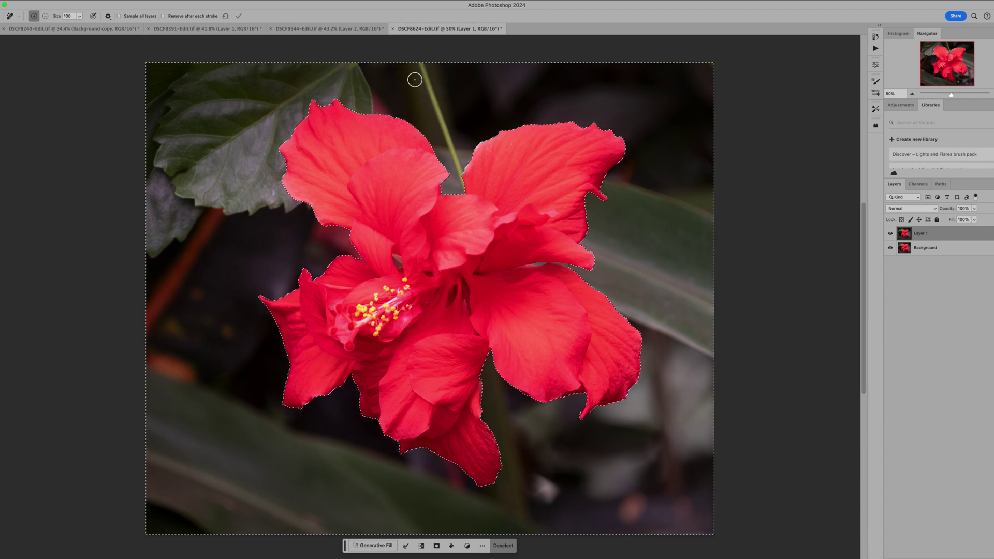
pyautogui.moveTo(419, 69); pyautogui.dragTo(462, 184)
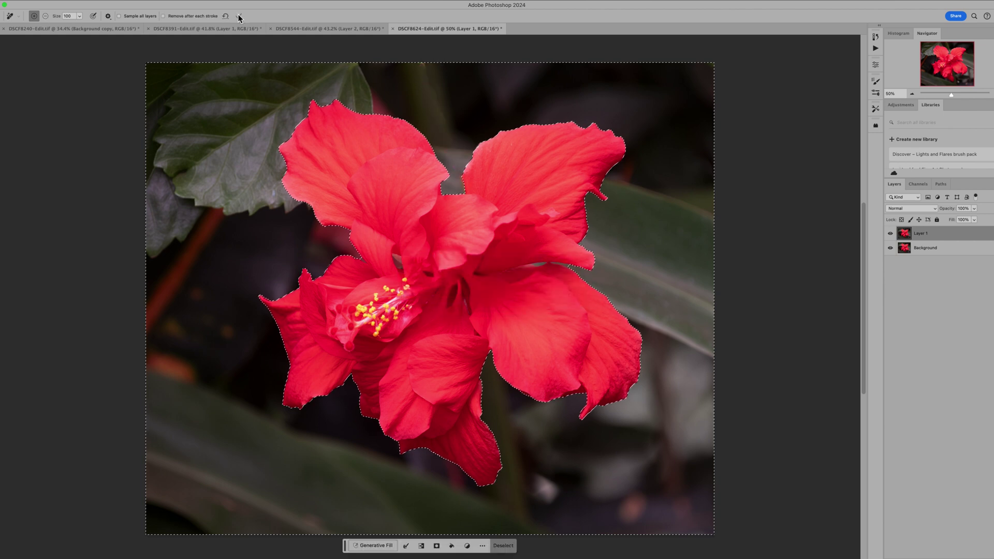
pyautogui.moveTo(422, 69); pyautogui.dragTo(450, 148)
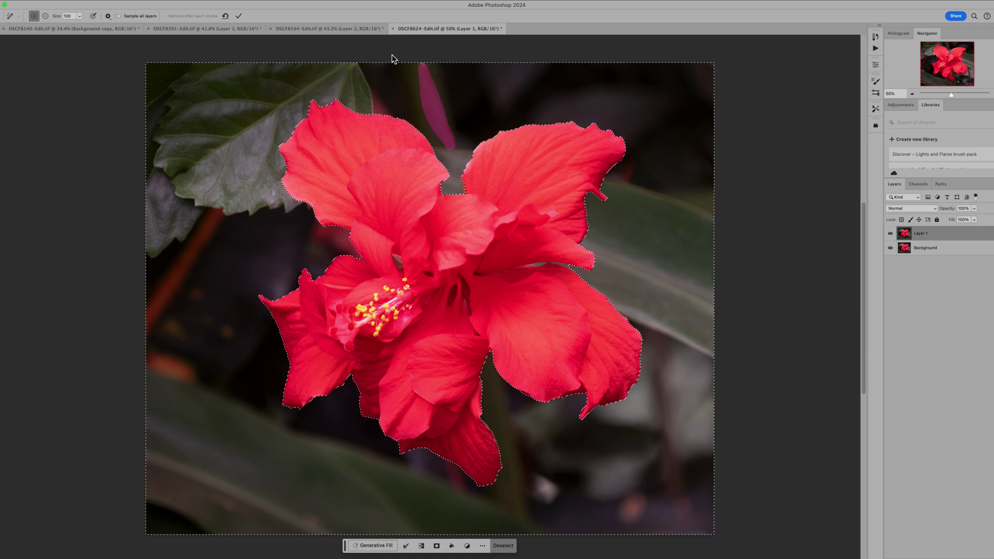
pyautogui.click(238, 17)
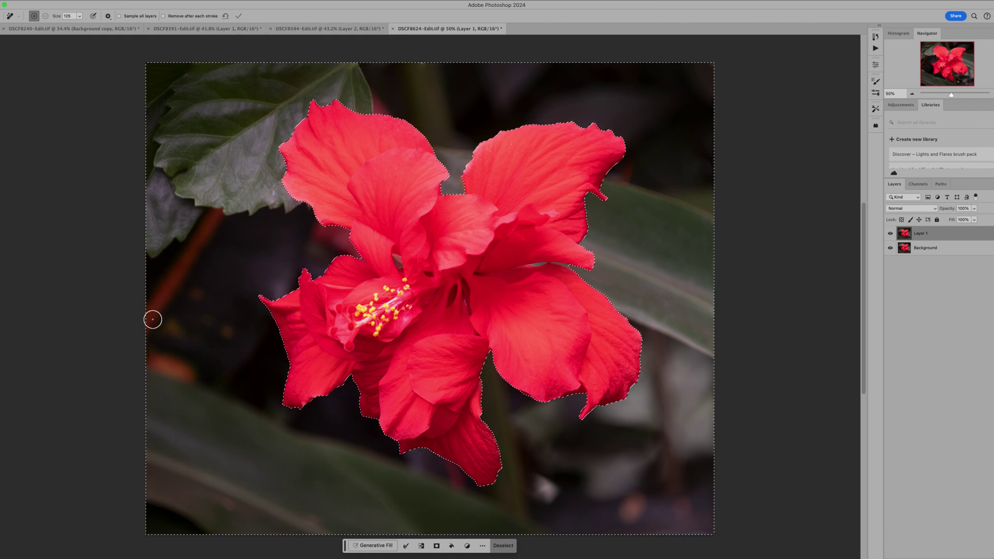
# Step: Erase the orange stalk below the leaf at the photo's left edge using the Remove tool at size 300
pyautogui.press(']')
pyautogui.press(']')
pyautogui.press(']')
pyautogui.press(']')
pyautogui.press(']')
pyautogui.press(']')
pyautogui.moveTo(156, 324); pyautogui.dragTo(217, 233)
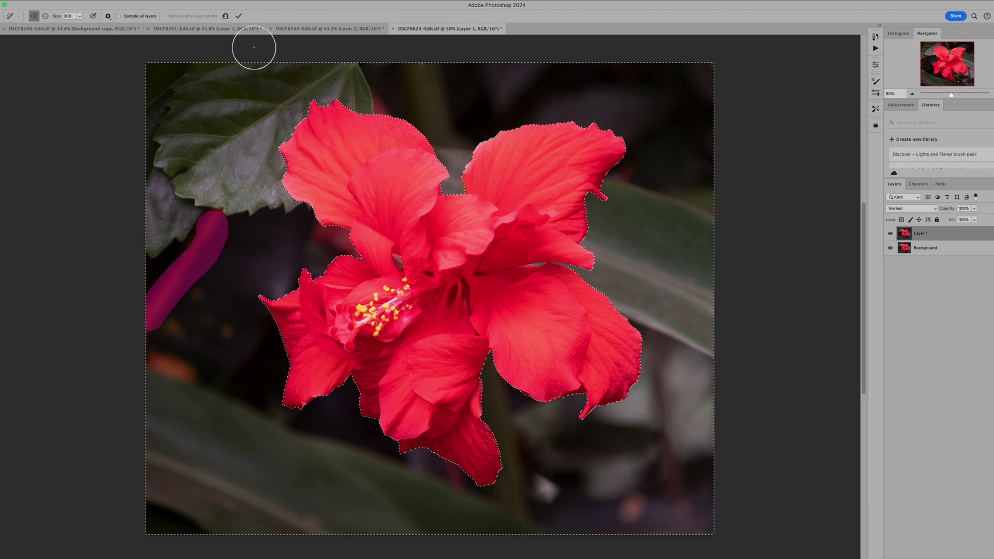
pyautogui.click(239, 17)
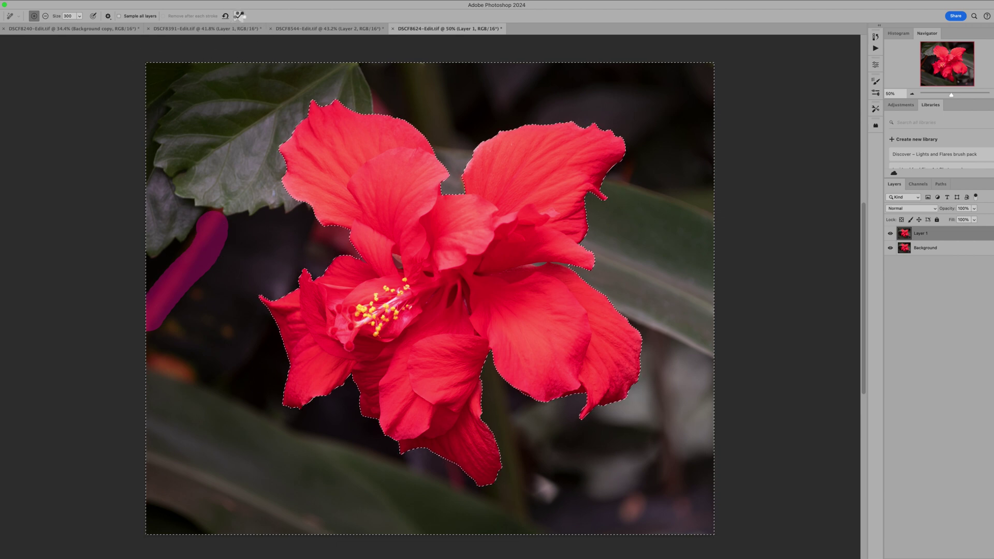
pyautogui.moveTo(192, 257)
pyautogui.mouseDown()
pyautogui.moveTo(198, 262)
pyautogui.moveTo(217, 219)
pyautogui.mouseUp()
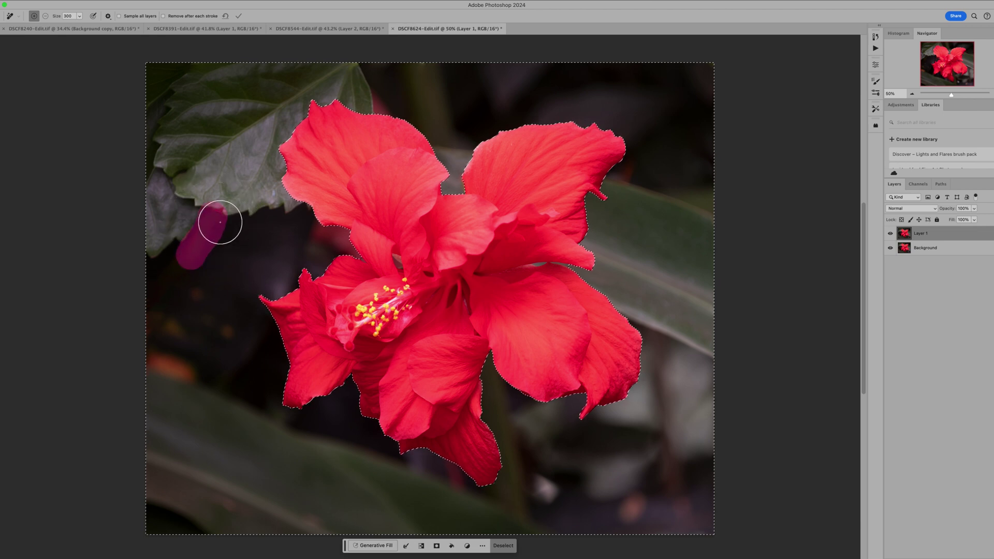
pyautogui.click(239, 16)
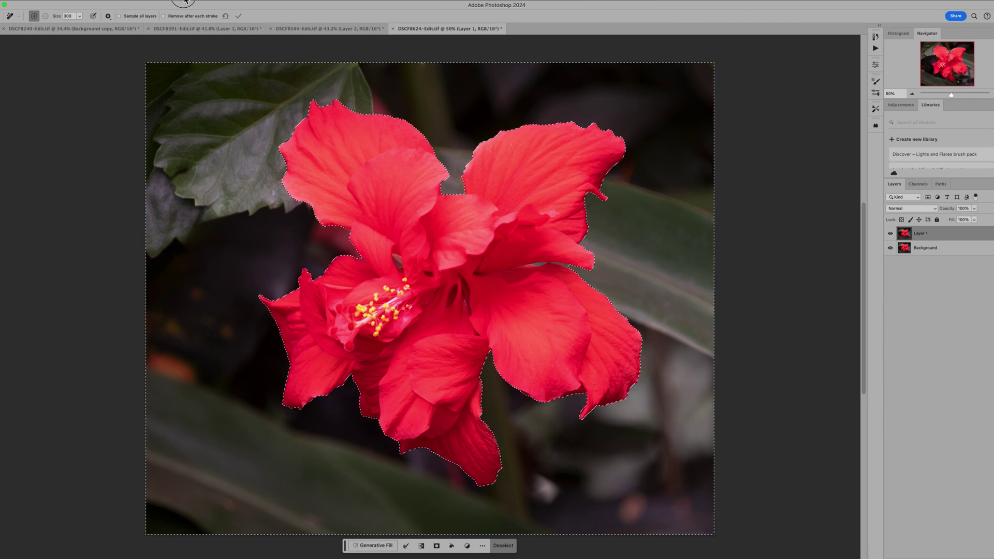
# Step: Apply a Box Blur with a 92-pixel radius to the selected background
pyautogui.click(186, 2)
pyautogui.moveTo(198, 104)
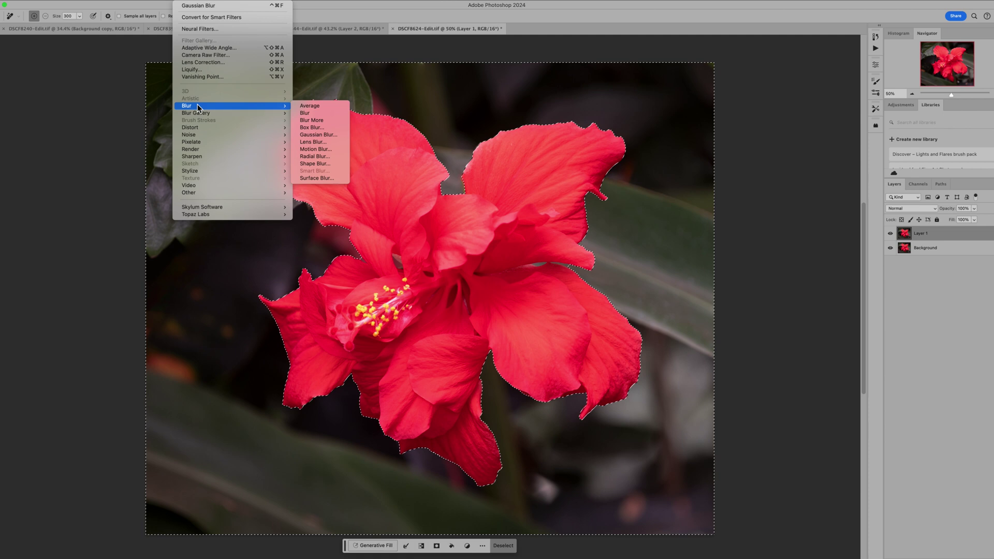
pyautogui.click(313, 128)
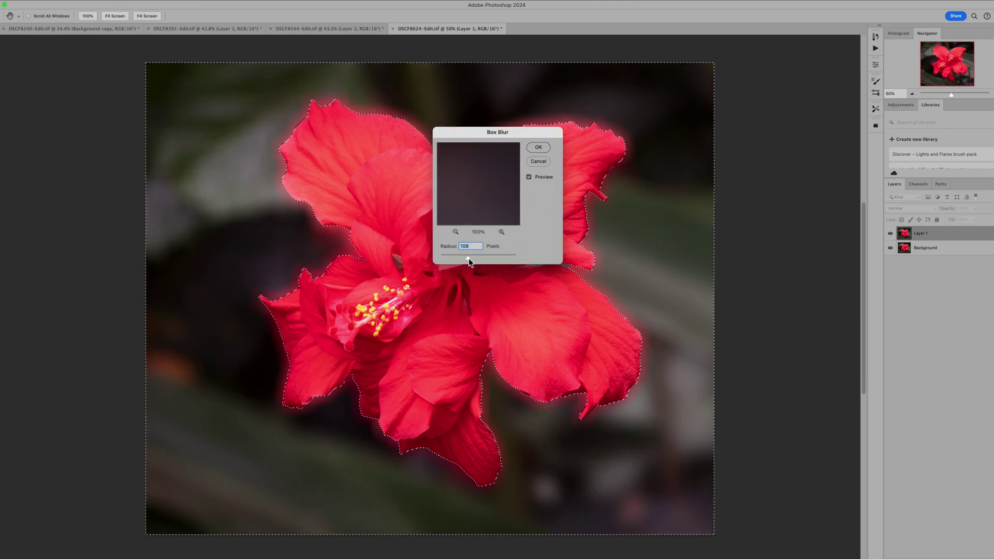
pyautogui.moveTo(468, 257); pyautogui.dragTo(468, 260)
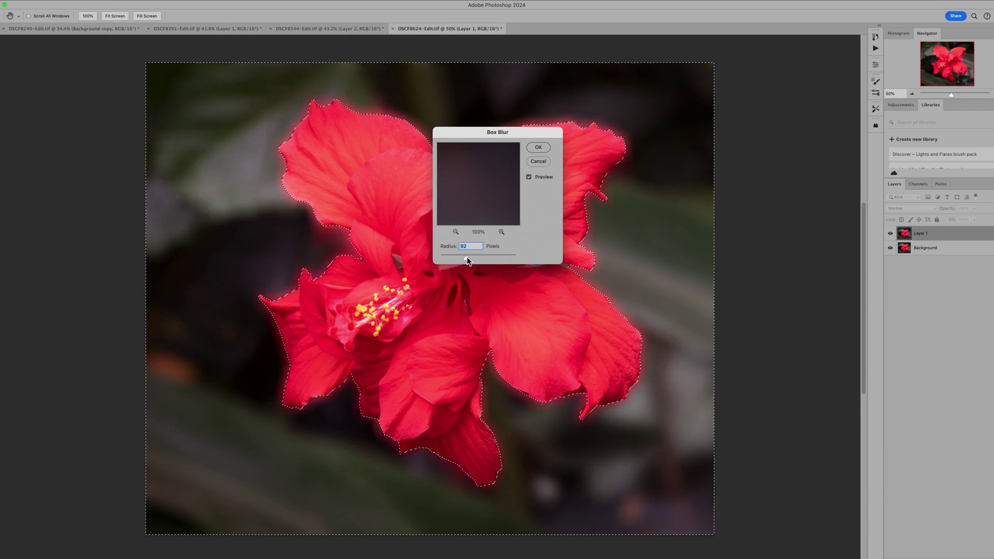
pyautogui.click(538, 149)
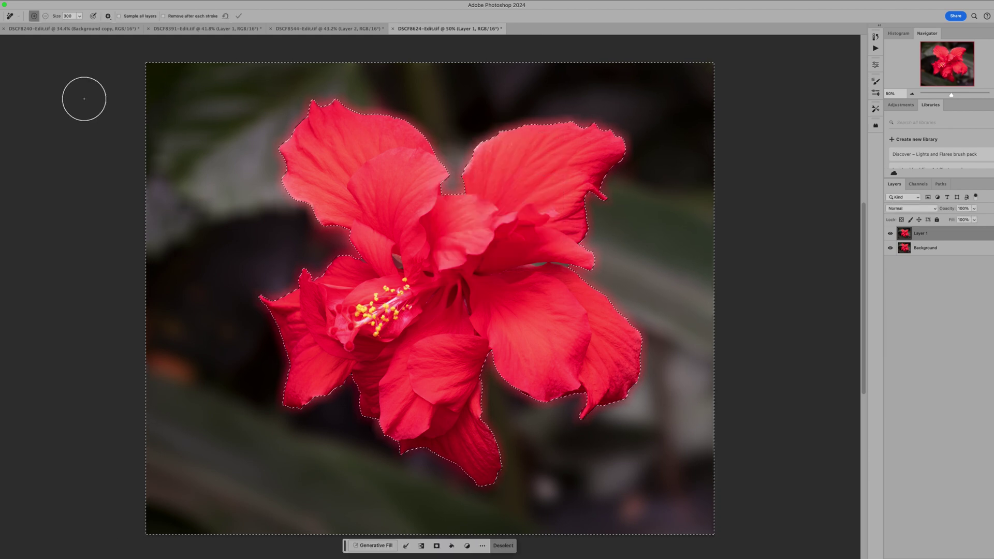
# Step: Sample the dark green in the upper-left background and set the Brush opacity to 49%
pyautogui.press('i')
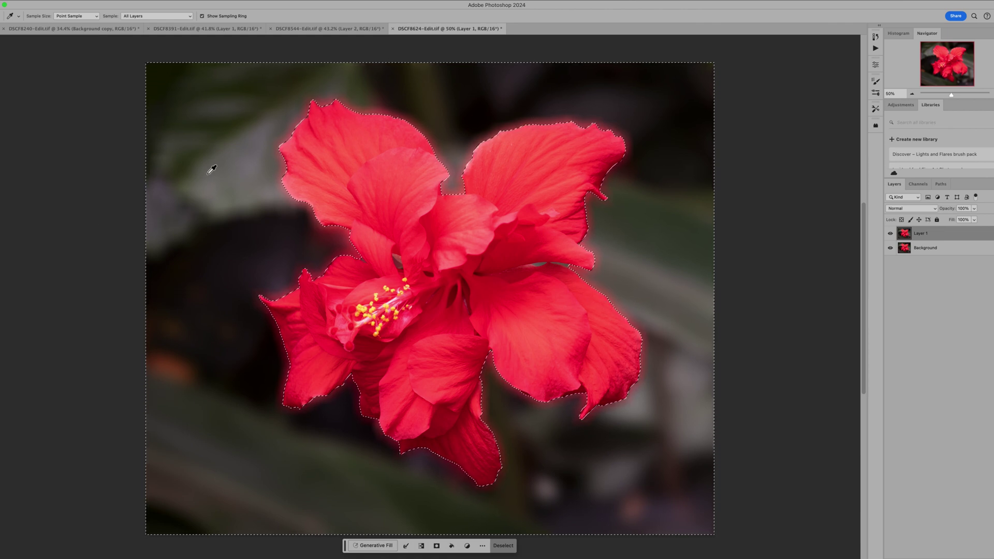
pyautogui.click(229, 106)
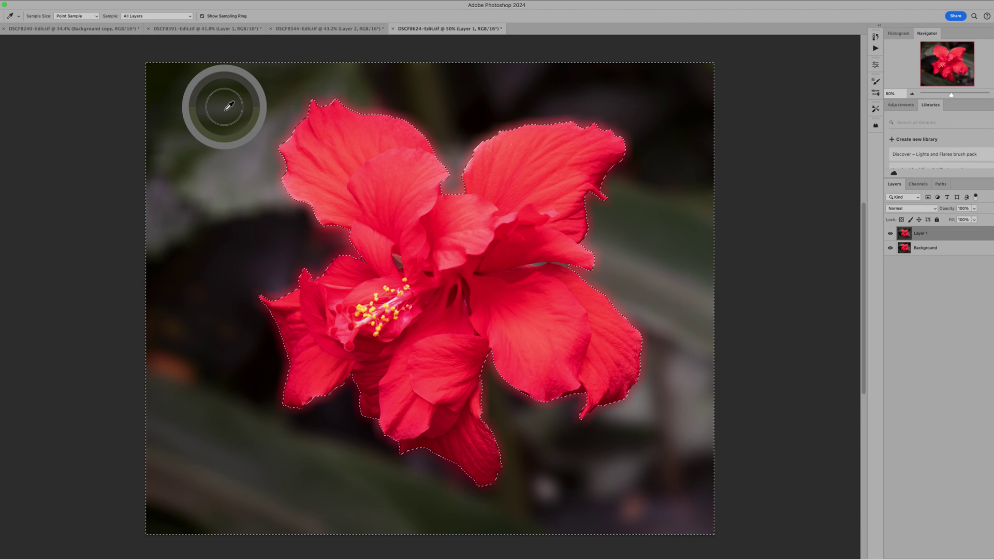
pyautogui.press('b')
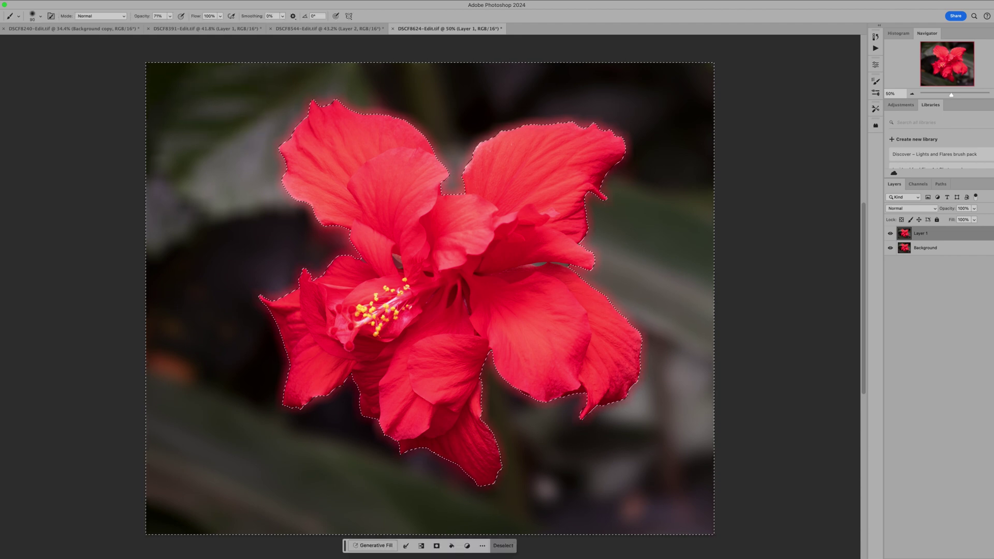
pyautogui.click(170, 16)
pyautogui.moveTo(169, 25); pyautogui.dragTo(161, 25)
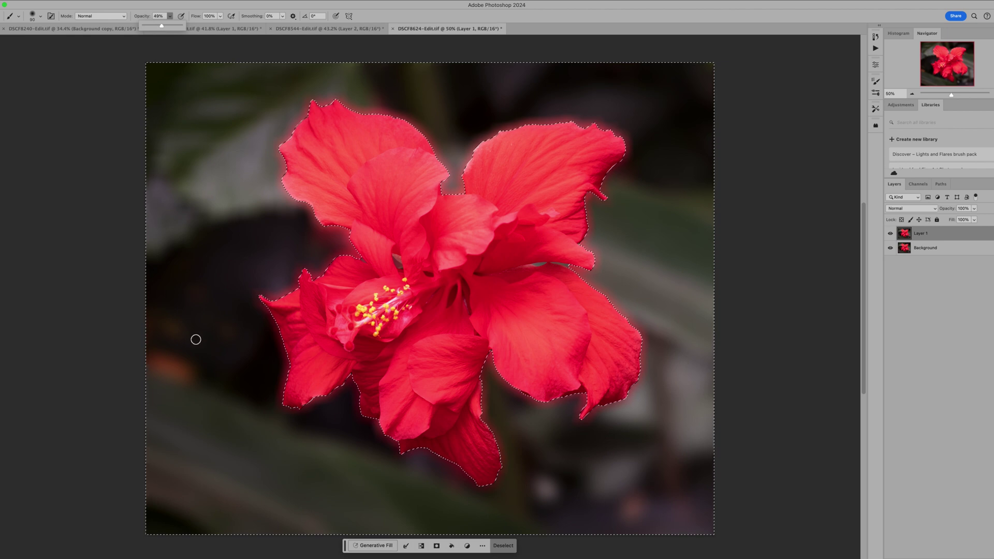
# Step: Enlarge the brush to 1000 pixels or more and paint the sampled green over the background around the flower
pyautogui.press(']')
pyautogui.press(']')
pyautogui.press(']')
pyautogui.press(']')
pyautogui.press(']')
pyautogui.press(']')
pyautogui.press(']')
pyautogui.press(']')
pyautogui.press(']')
pyautogui.press(']')
pyautogui.press(']')
pyautogui.press(']')
pyautogui.press(']')
pyautogui.press(']')
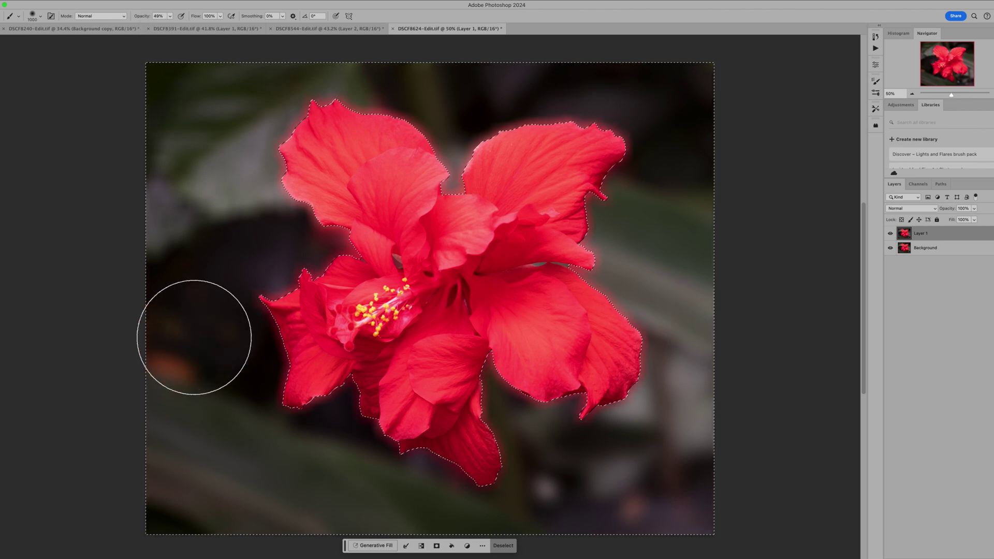
pyautogui.moveTo(194, 338)
pyautogui.mouseDown()
pyautogui.moveTo(193, 349)
pyautogui.moveTo(191, 284)
pyautogui.moveTo(260, 255)
pyautogui.mouseUp()
pyautogui.moveTo(243, 382); pyautogui.dragTo(299, 421)
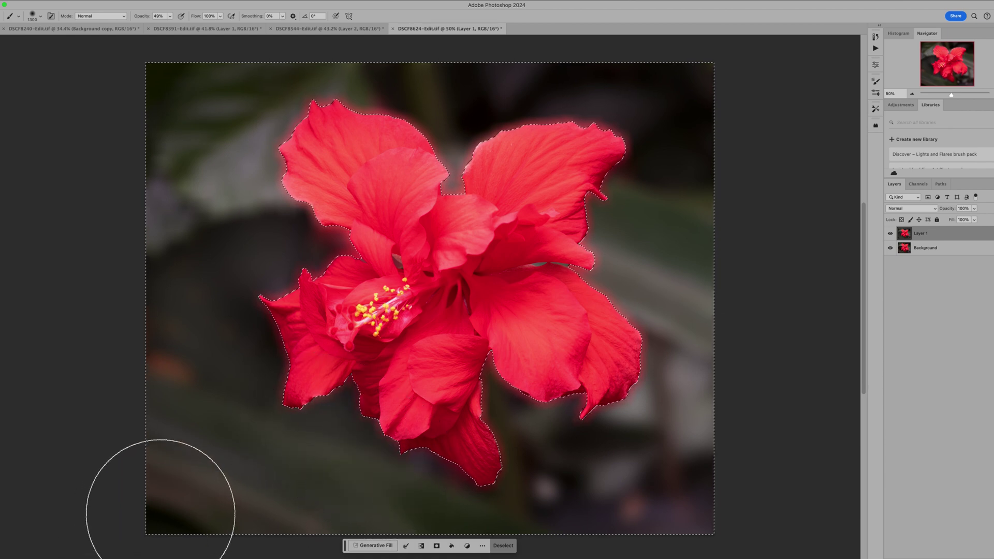
pyautogui.moveTo(161, 514)
pyautogui.mouseDown()
pyautogui.moveTo(324, 484)
pyautogui.moveTo(551, 464)
pyautogui.moveTo(613, 506)
pyautogui.mouseUp()
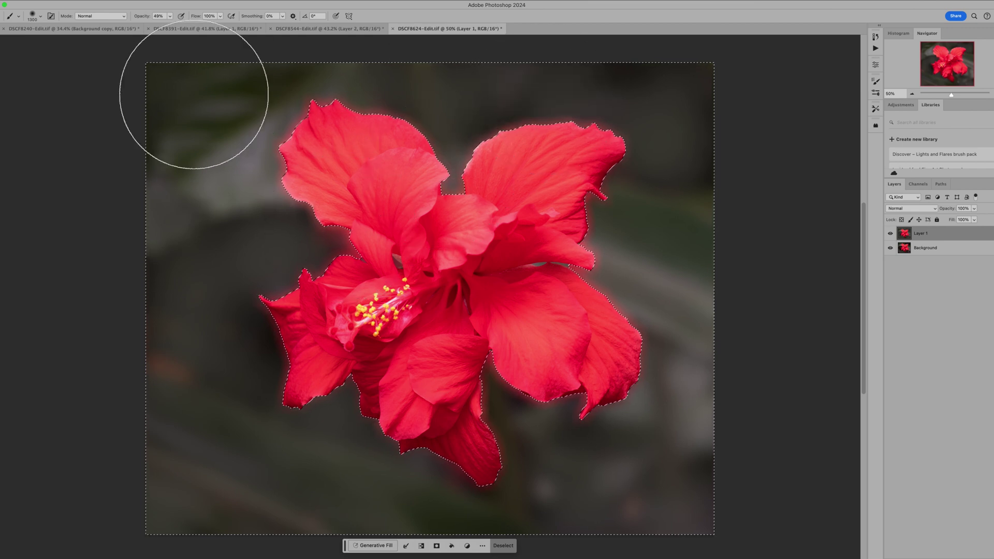
# Step: Sample background colours again, paint over the remaining orange patch and lighter areas, and clear the selection
pyautogui.press('i')
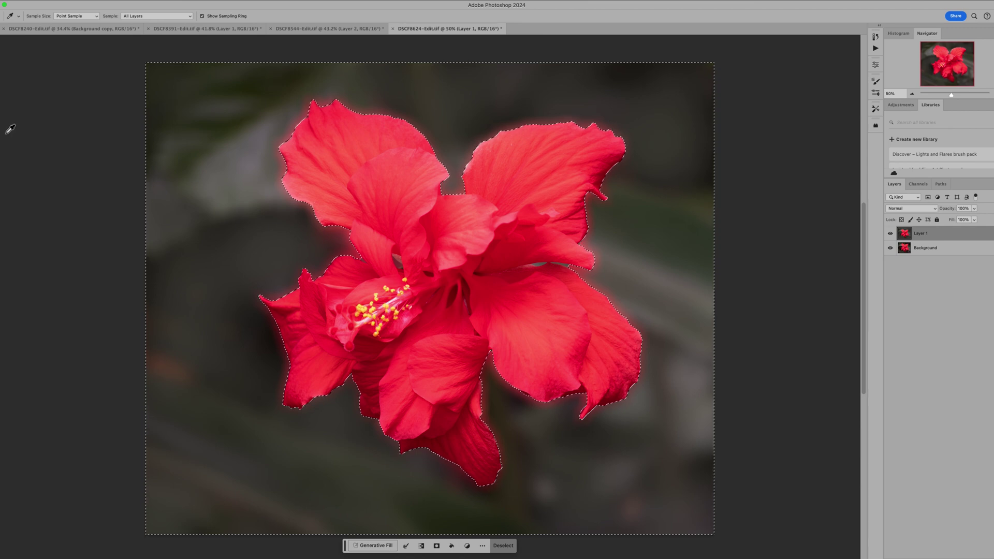
pyautogui.press('b')
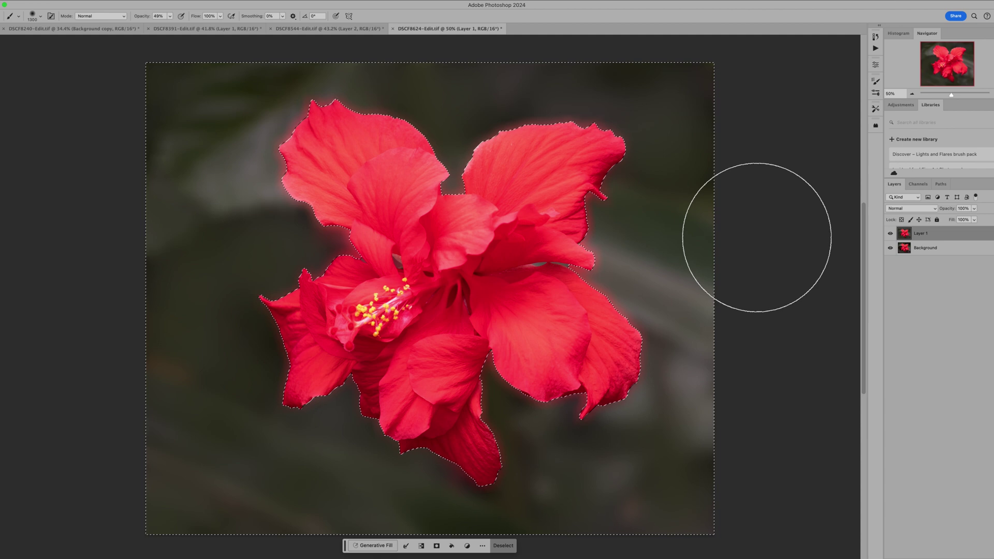
pyautogui.press('super+d')
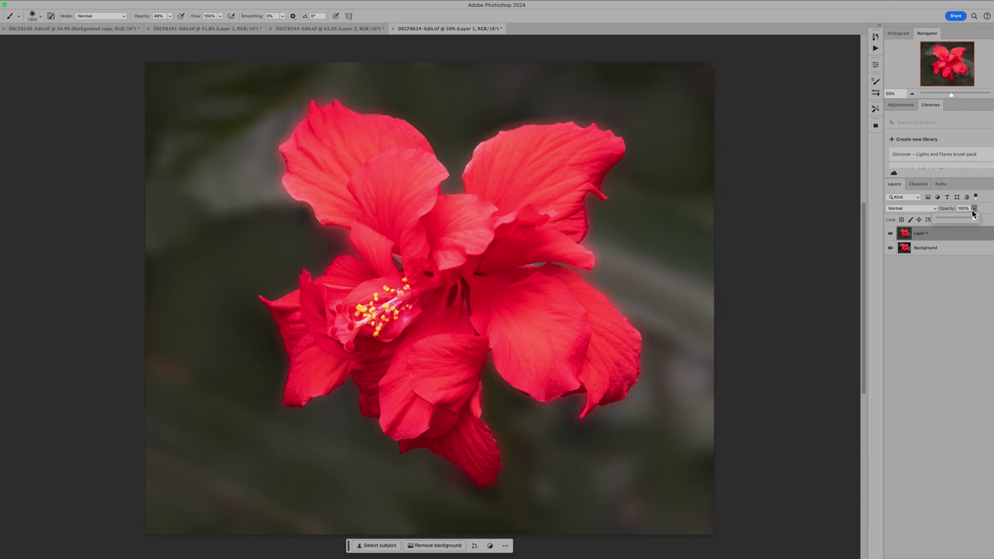
# Step: Set the opacity of Layer 1 to 87%
pyautogui.click(965, 218)
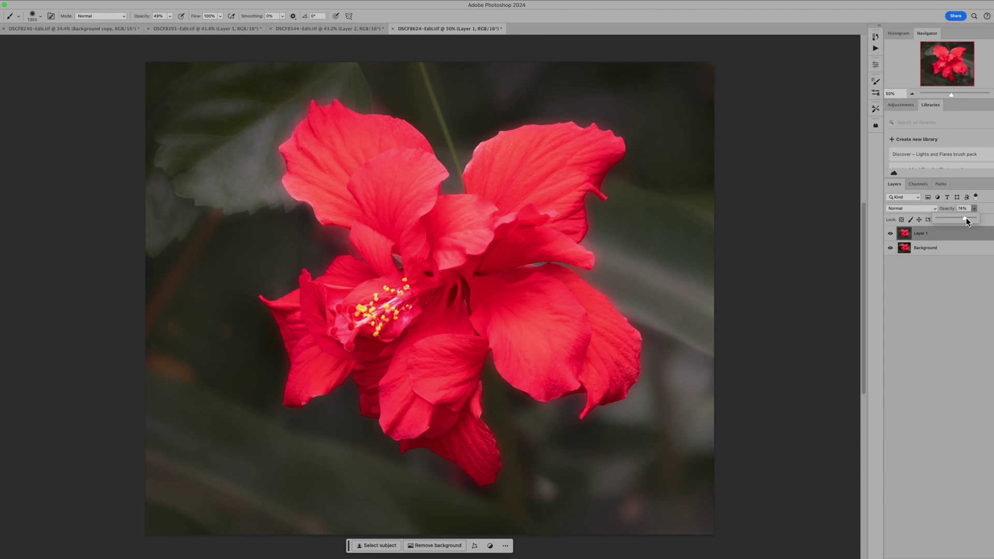
pyautogui.click(971, 220)
pyautogui.click(975, 221)
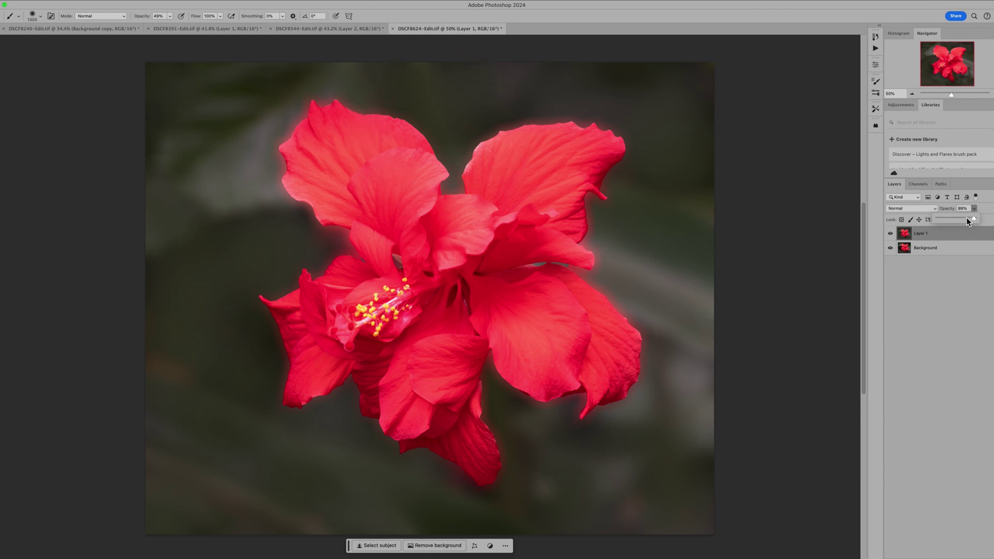
pyautogui.click(975, 221)
pyautogui.moveTo(978, 221); pyautogui.dragTo(971, 221)
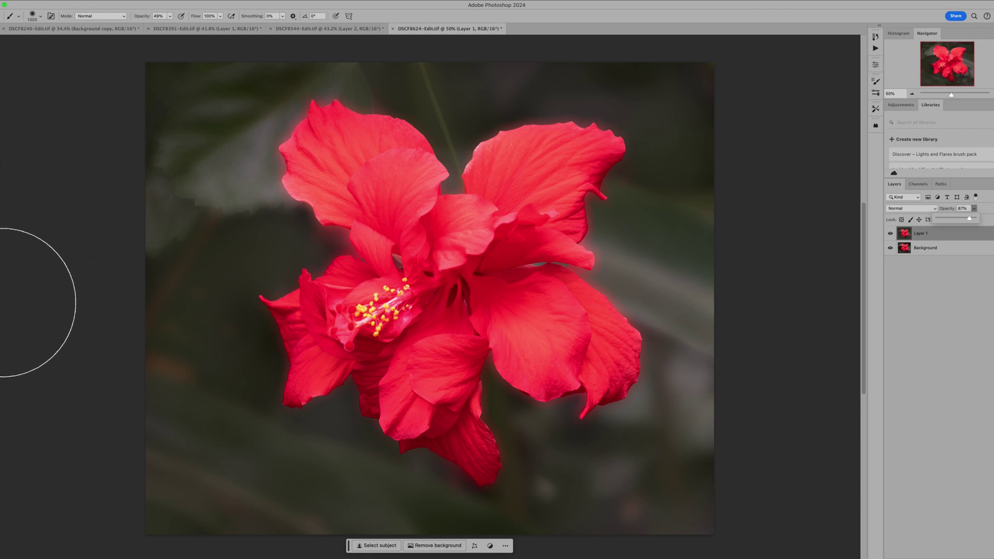
# Step: Try to erase the faint stem above the flower on Layer 1 using the Remove tool at size 300
pyautogui.press('j')
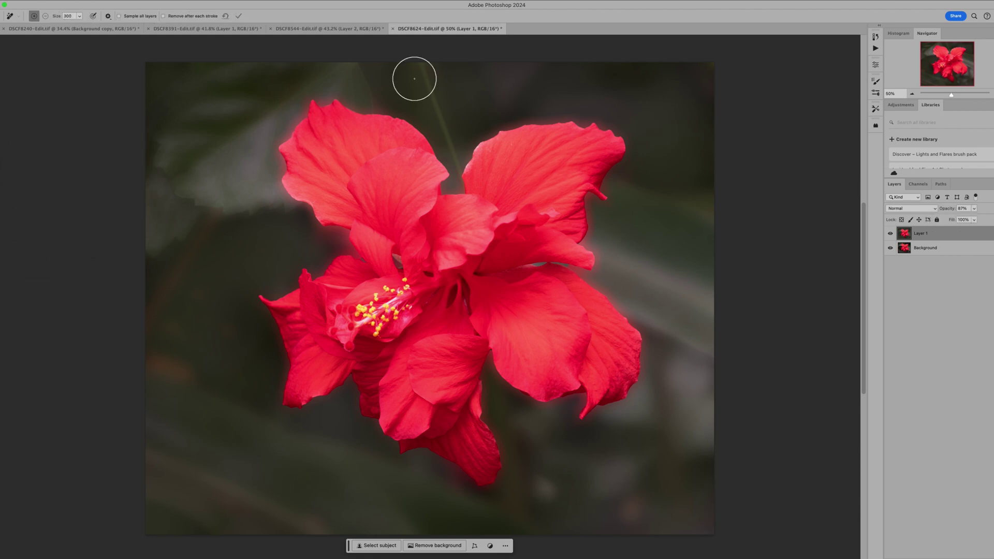
pyautogui.moveTo(419, 73)
pyautogui.mouseDown()
pyautogui.moveTo(450, 122)
pyautogui.moveTo(461, 171)
pyautogui.mouseUp()
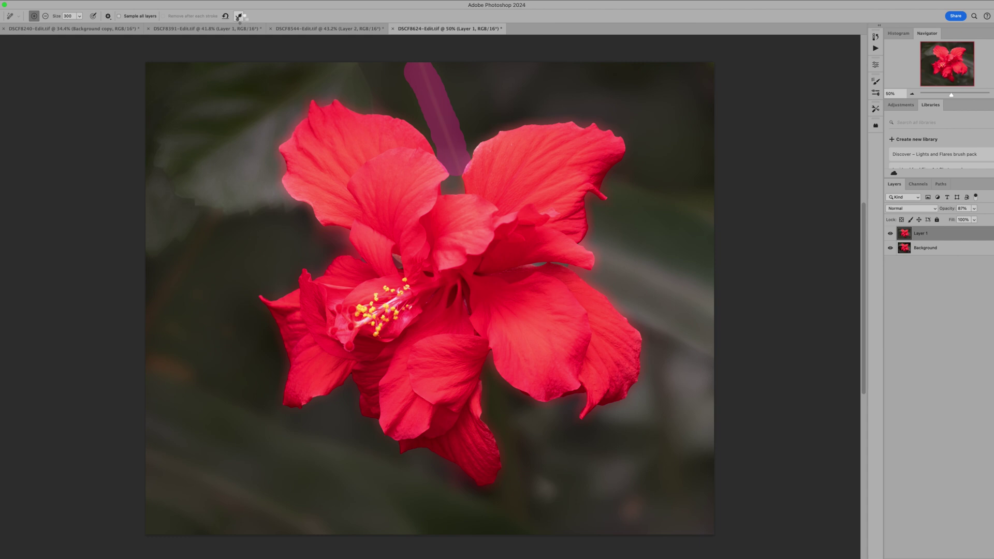
pyautogui.click(238, 17)
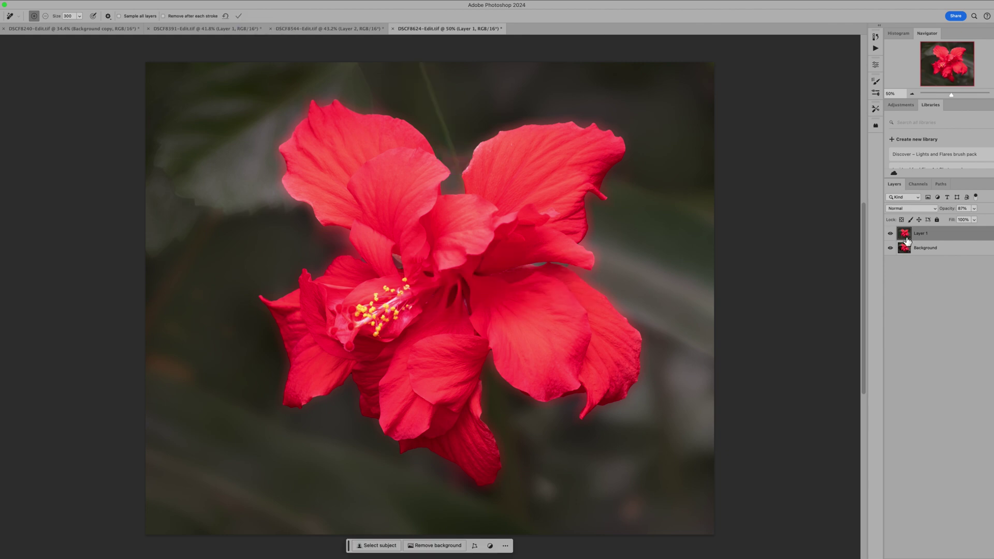
# Step: Duplicate Layer 1 and raise the opacity of the copy to 100%
pyautogui.moveTo(906, 239); pyautogui.dragTo(907, 240)
pyautogui.click(975, 208)
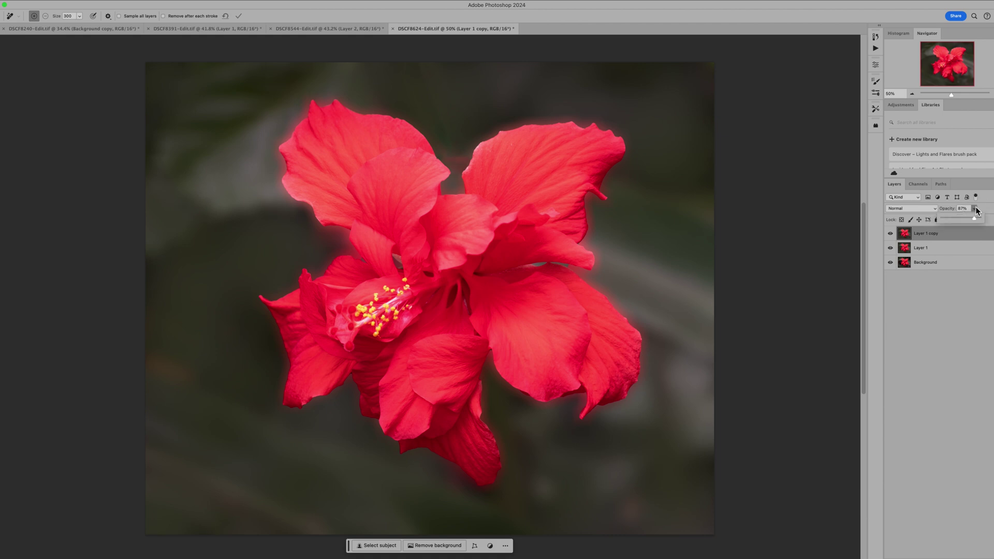
pyautogui.moveTo(973, 218); pyautogui.dragTo(980, 218)
# Step: Erase the faint stem above the flower and the spots near the left edge and lower-right corner with the Remove tool
pyautogui.moveTo(417, 76); pyautogui.dragTo(457, 164)
pyautogui.click(238, 16)
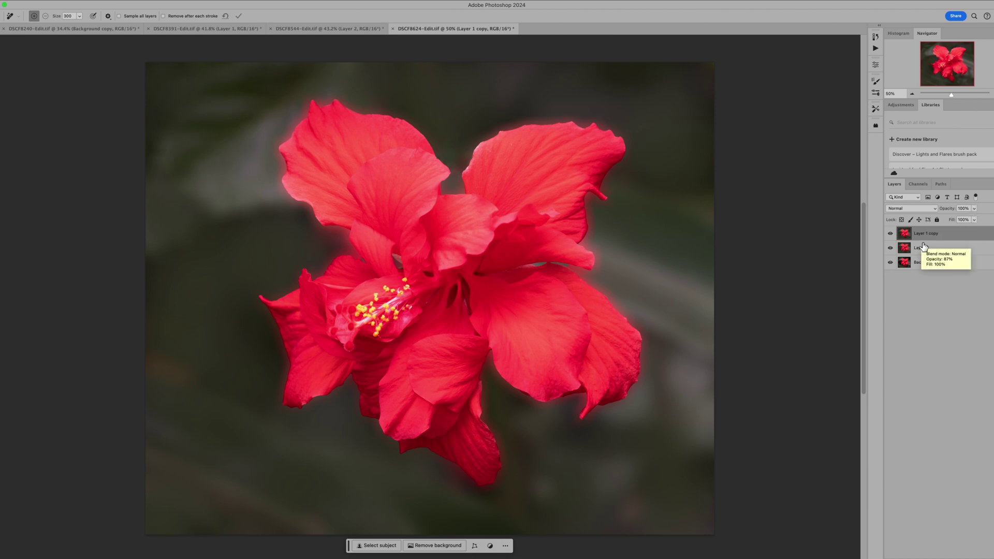
pyautogui.moveTo(162, 362); pyautogui.dragTo(189, 377)
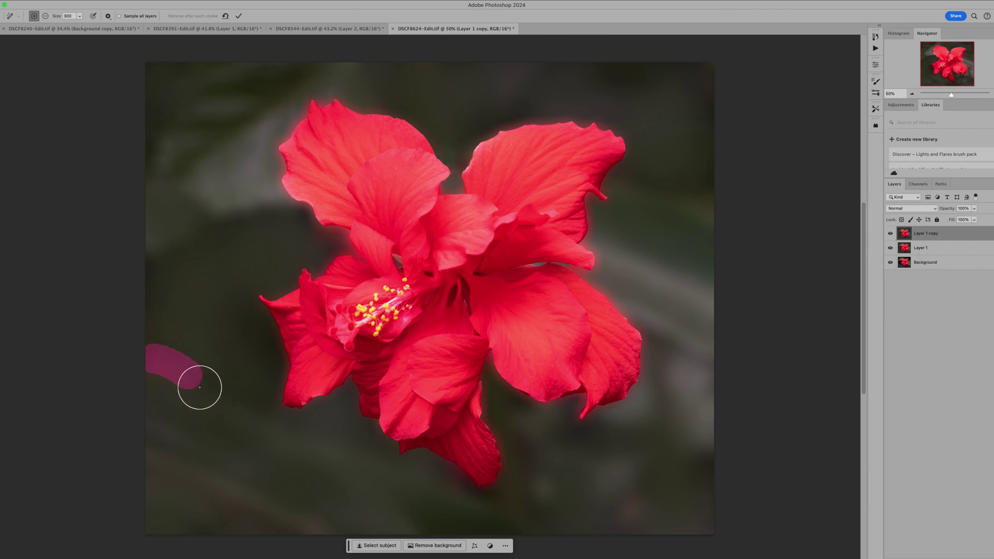
pyautogui.click(239, 16)
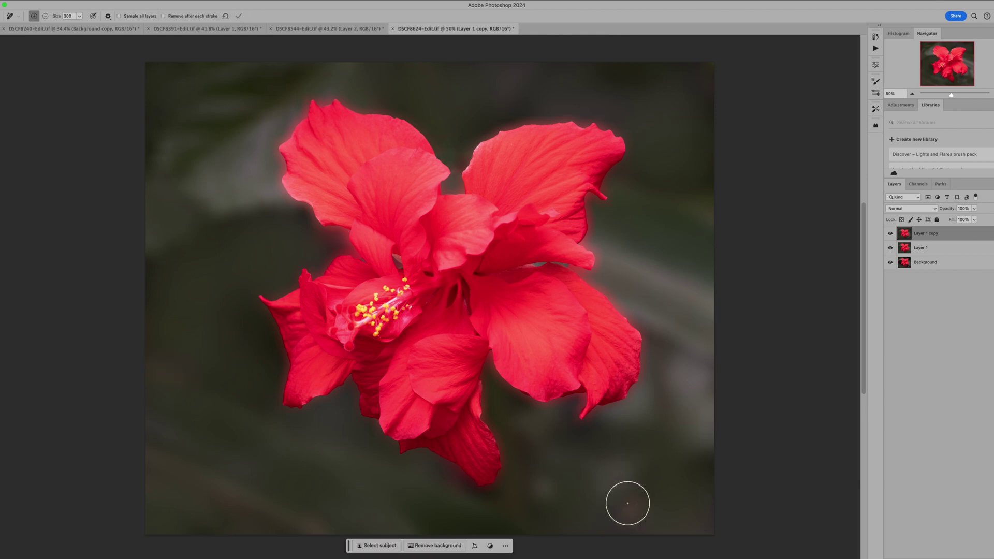
pyautogui.click(632, 512)
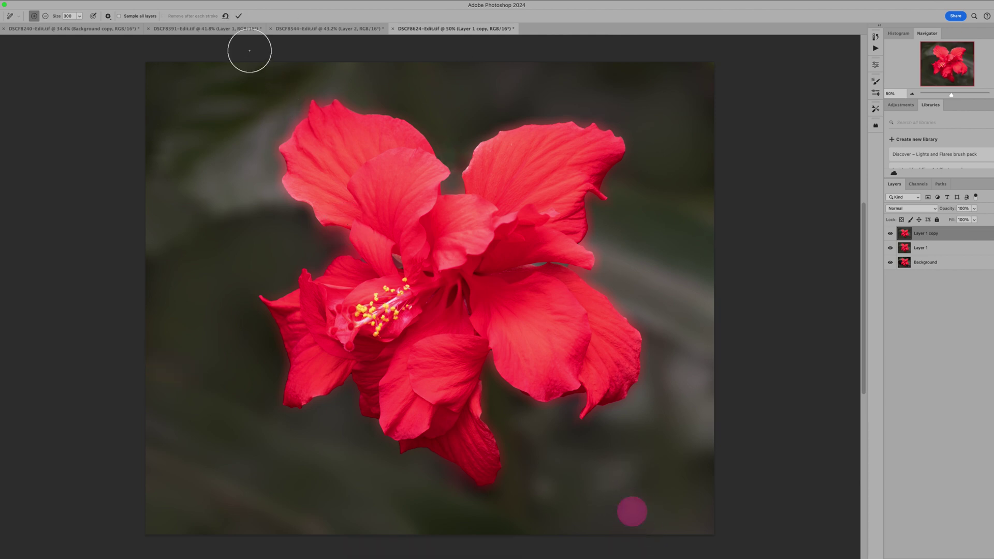
pyautogui.click(238, 18)
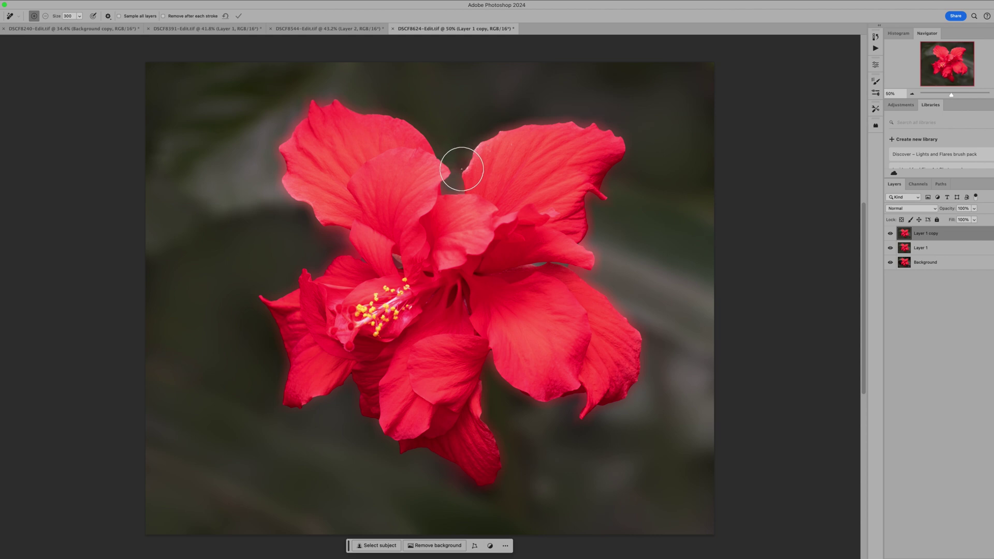
# Step: Clean up the remaining stem traces between the two upper petals and in the background above them with the Remove tool
pyautogui.click(455, 161)
pyautogui.click(237, 17)
pyautogui.moveTo(430, 84); pyautogui.dragTo(450, 107)
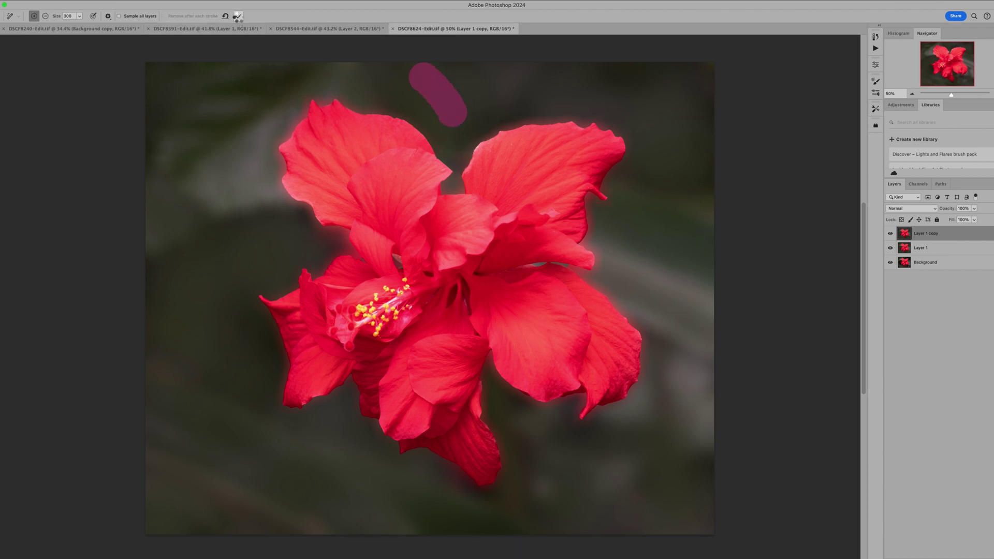
pyautogui.click(239, 17)
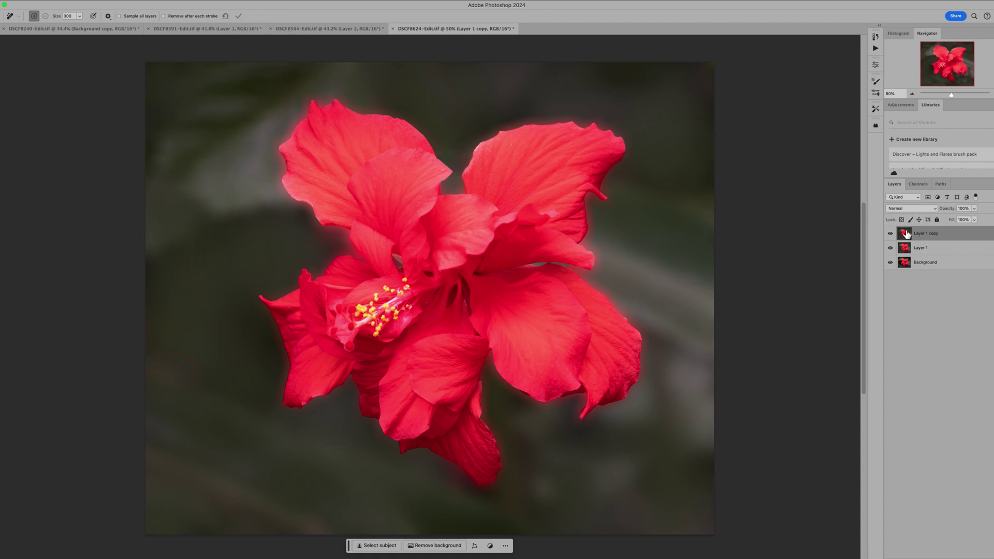
# Step: Duplicate Layer 1 copy and enlarge the Clone Stamp brush to 1000 pixels
pyautogui.press('super+j')
pyautogui.press('s')
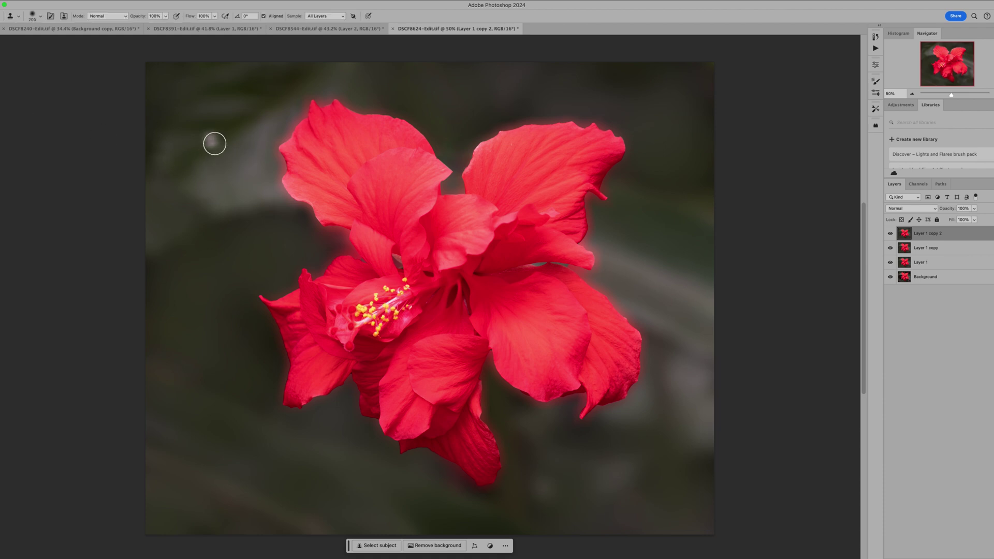
pyautogui.press(']')
pyautogui.press(']')
pyautogui.press(']')
pyautogui.press(']')
pyautogui.press(']')
pyautogui.press(']')
pyautogui.press(']')
pyautogui.press(']')
pyautogui.press(']')
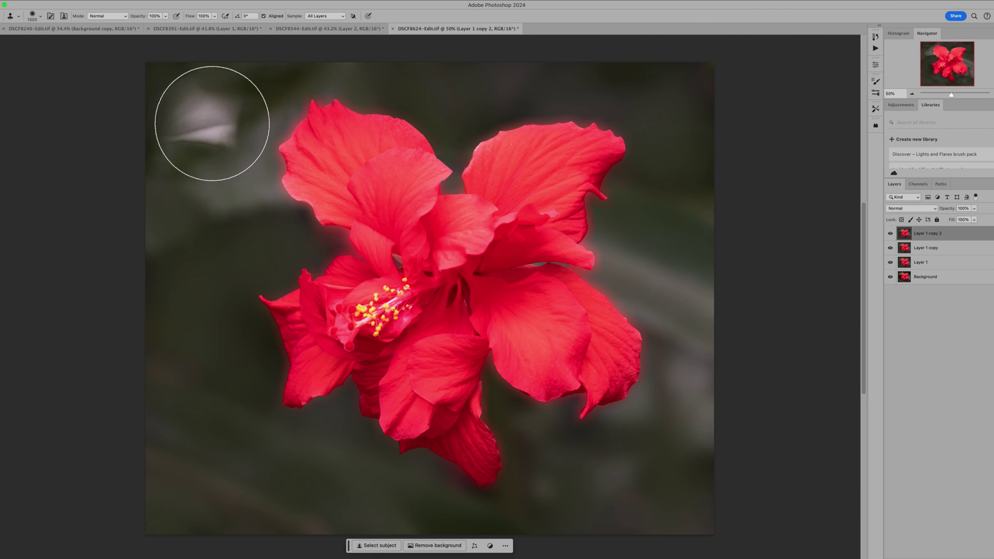
# Step: Try cloning the upper-left background onto the areas beside the flower's right petals and the lower-left corner, undoing unwanted strokes
pyautogui.keyDown('alt'); pyautogui.click(212, 123); pyautogui.keyUp('alt')
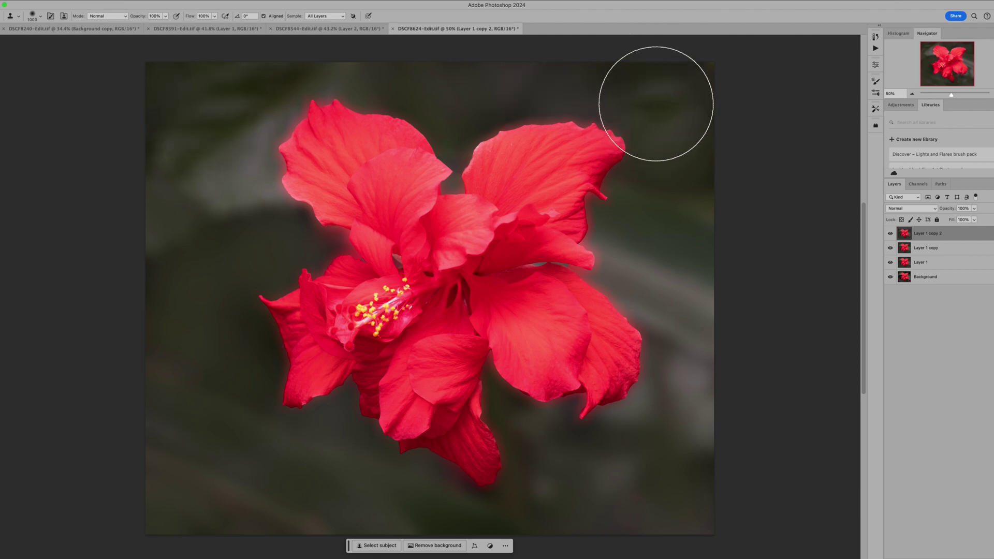
pyautogui.click(673, 176)
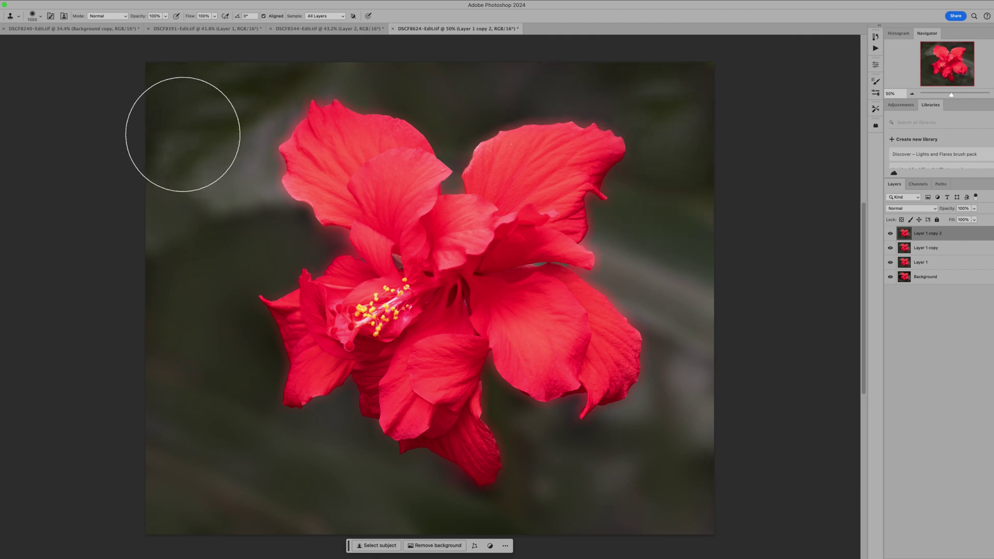
pyautogui.keyDown('alt'); pyautogui.click(193, 140); pyautogui.keyUp('alt')
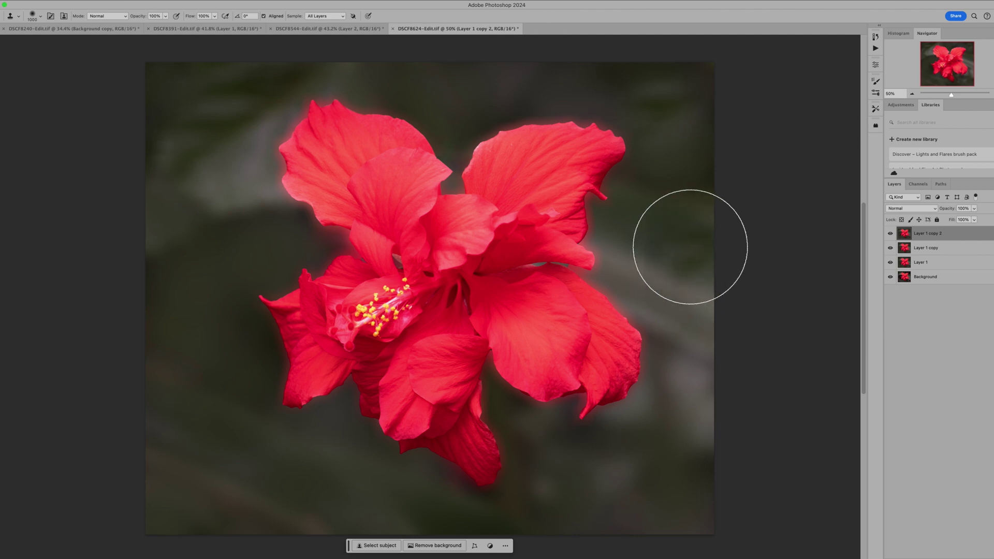
pyautogui.click(588, 243)
pyautogui.press('super+z')
pyautogui.keyDown('alt'); pyautogui.click(216, 127); pyautogui.keyUp('alt')
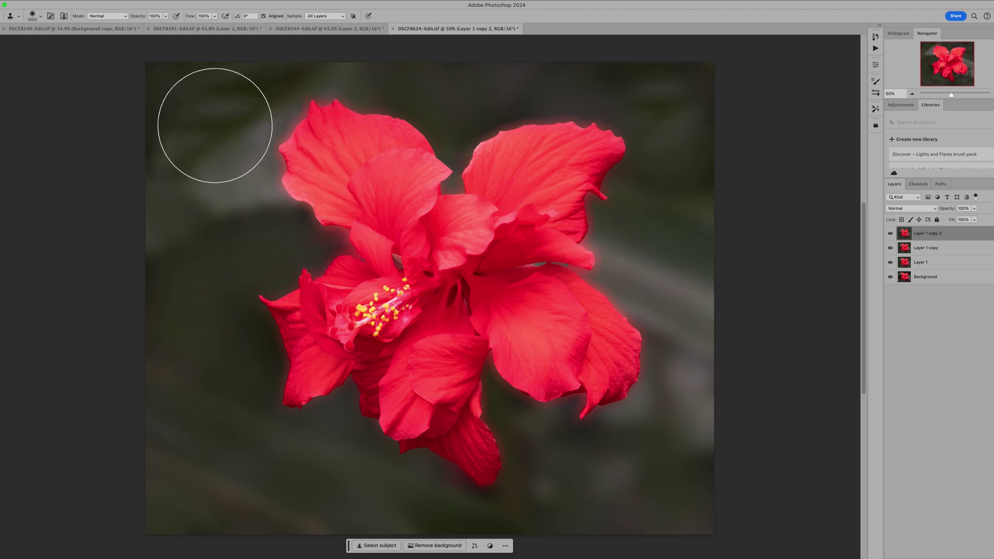
pyautogui.click(672, 255)
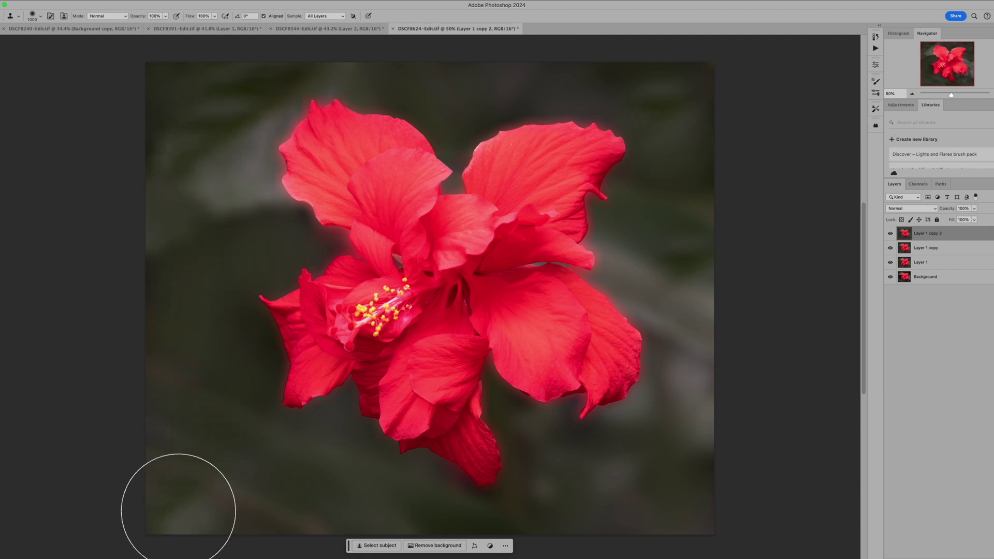
pyautogui.moveTo(179, 510); pyautogui.dragTo(217, 473)
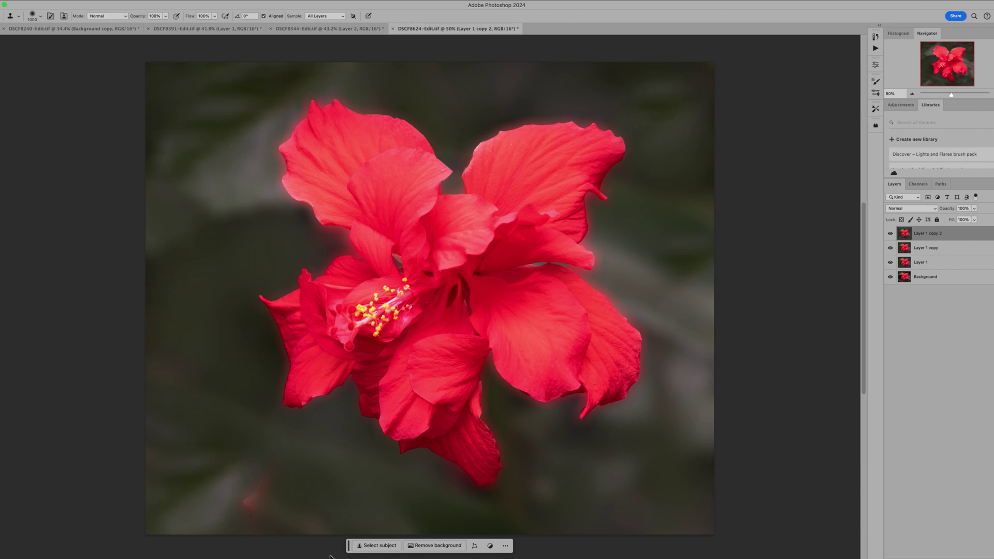
pyautogui.press('super+z')
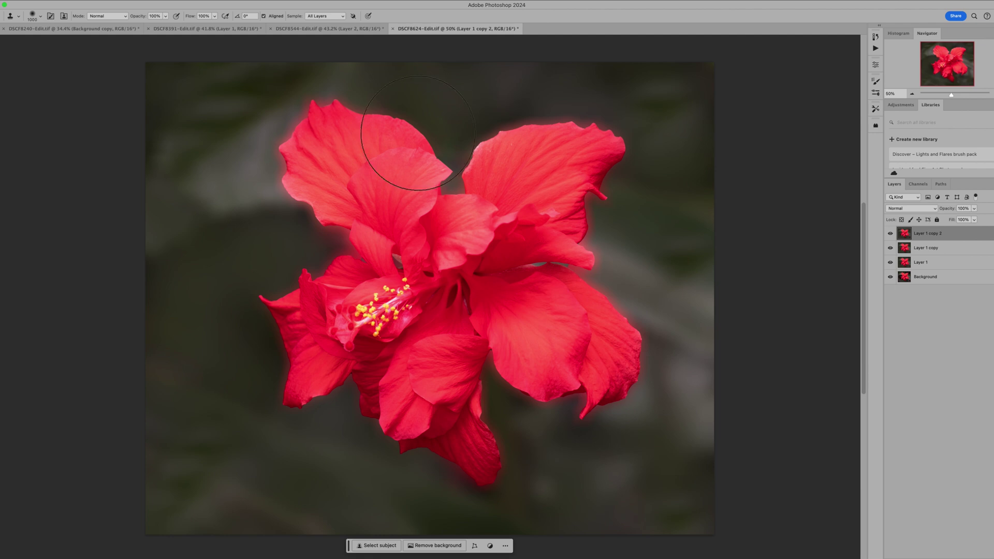
pyautogui.keyDown('alt'); pyautogui.click(224, 162); pyautogui.keyUp('alt')
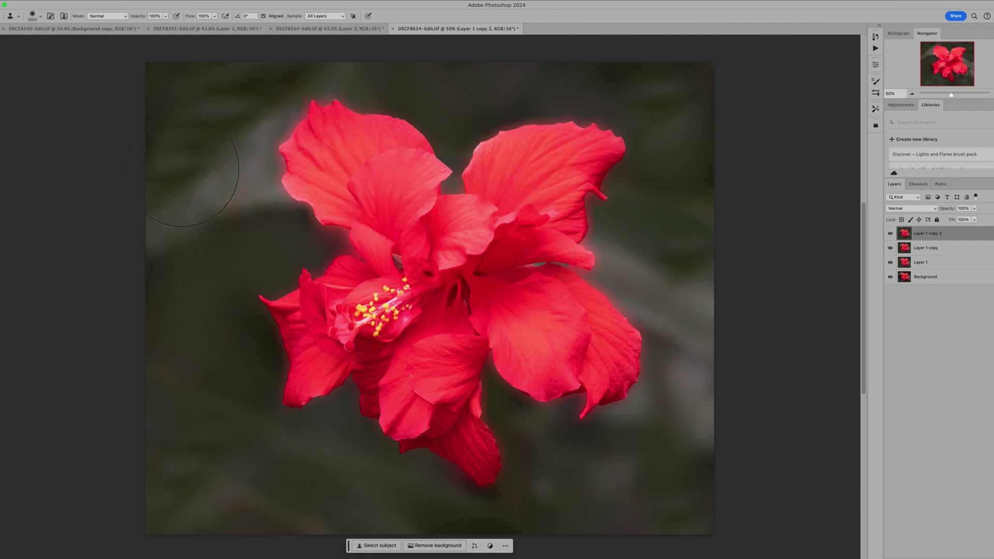
# Step: Sample the grey-green of the blurred upper-left leaf and brush it over the background around the flower on Layer 1 copy 2
pyautogui.press('i')
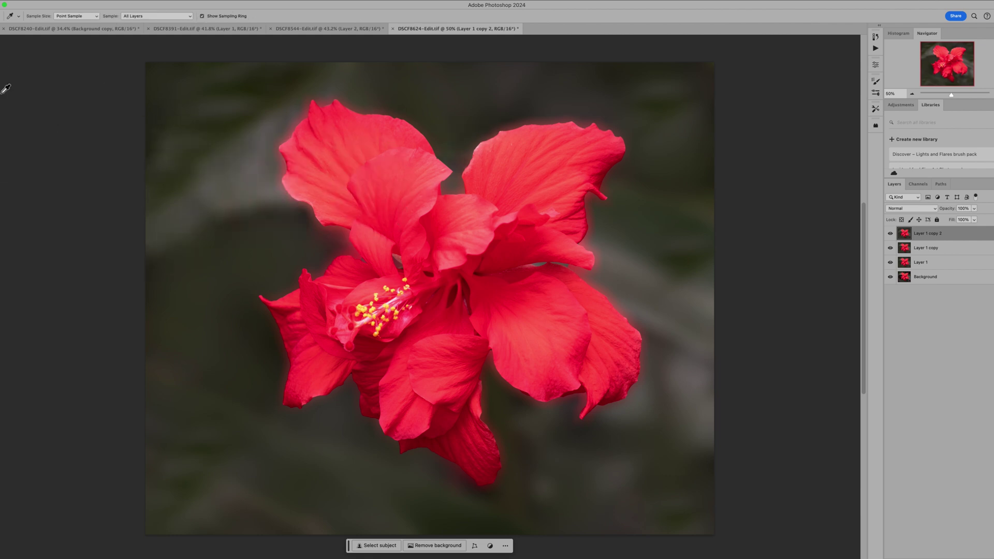
pyautogui.click(235, 179)
pyautogui.press('b')
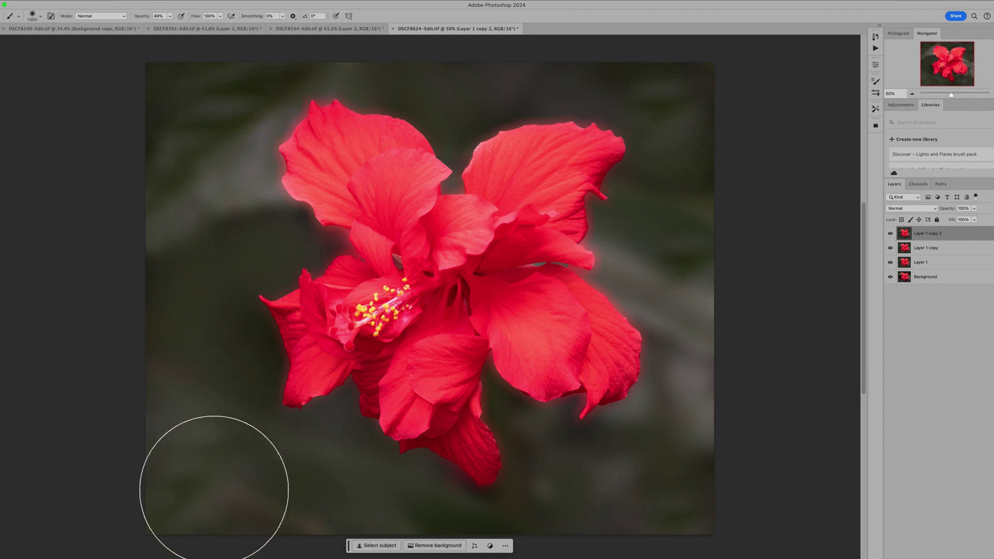
pyautogui.moveTo(199, 333)
pyautogui.mouseDown()
pyautogui.moveTo(244, 355)
pyautogui.moveTo(353, 460)
pyautogui.moveTo(355, 422)
pyautogui.mouseUp()
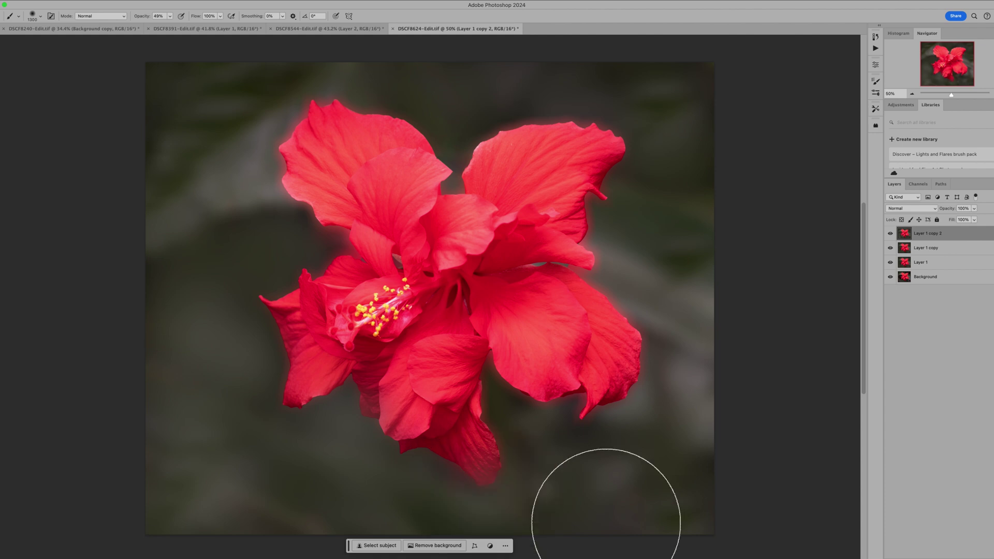
pyautogui.moveTo(299, 256); pyautogui.dragTo(304, 248)
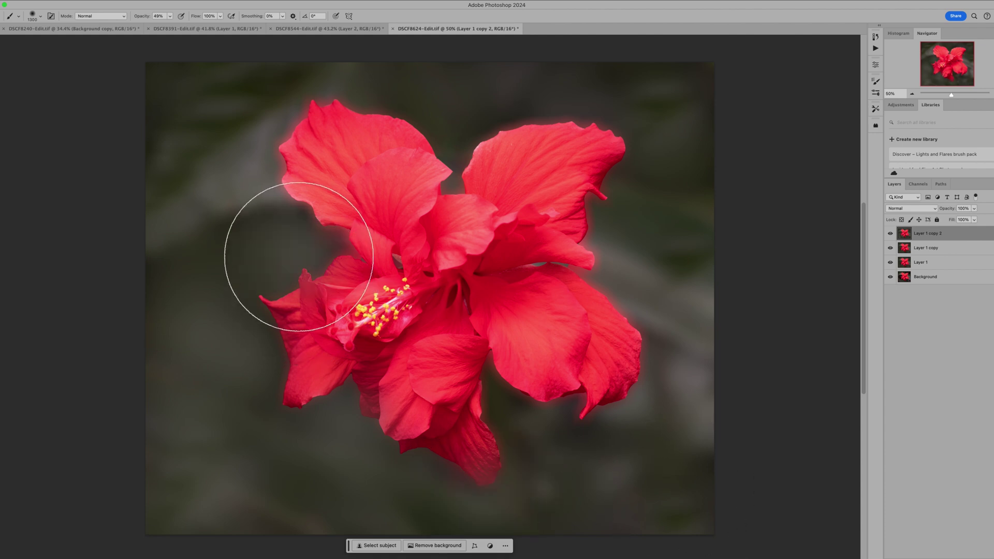
pyautogui.moveTo(434, 125); pyautogui.dragTo(426, 142)
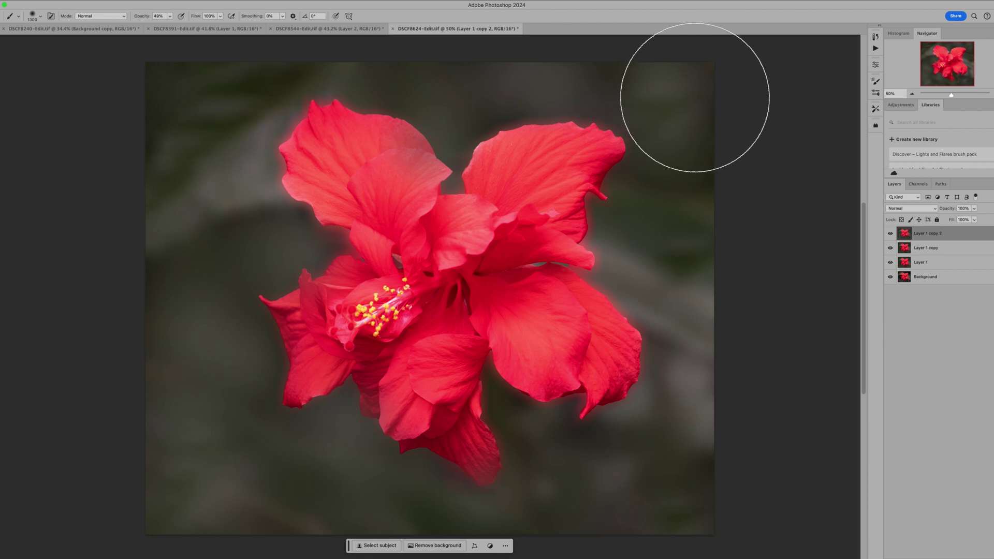
# Step: Compare the image with and without Layer 1 copy 2, leave that layer hidden, and make Layer 1 copy active
pyautogui.click(890, 233)
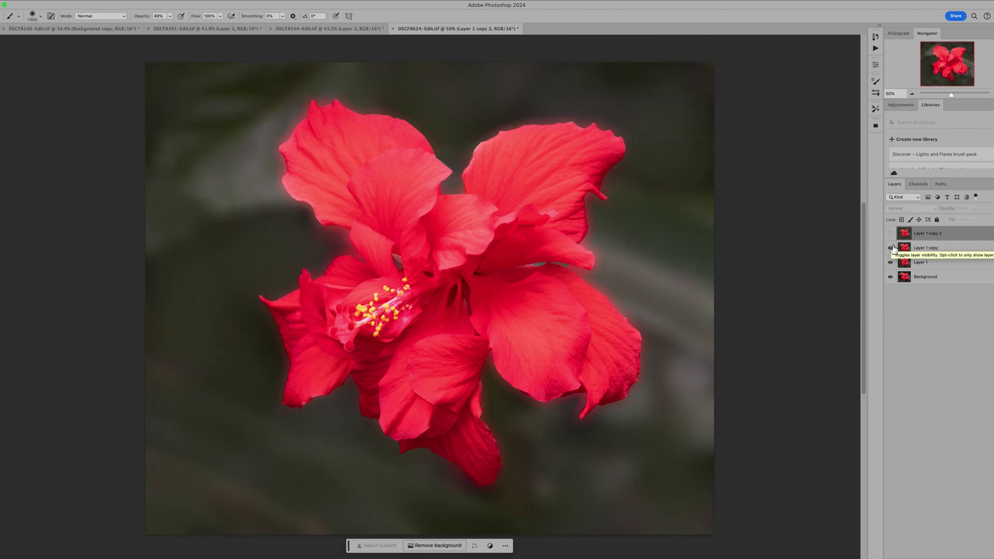
pyautogui.click(890, 234)
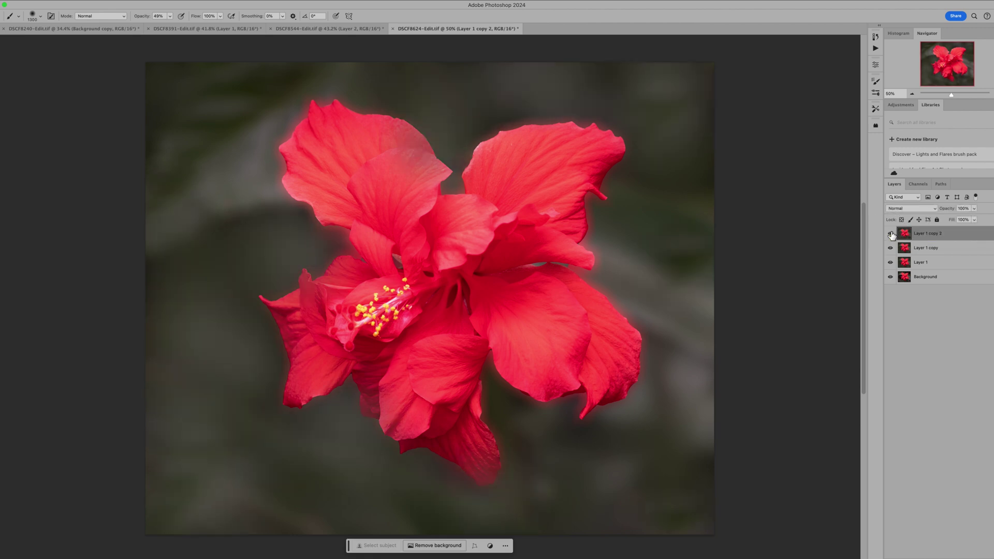
pyautogui.click(890, 233)
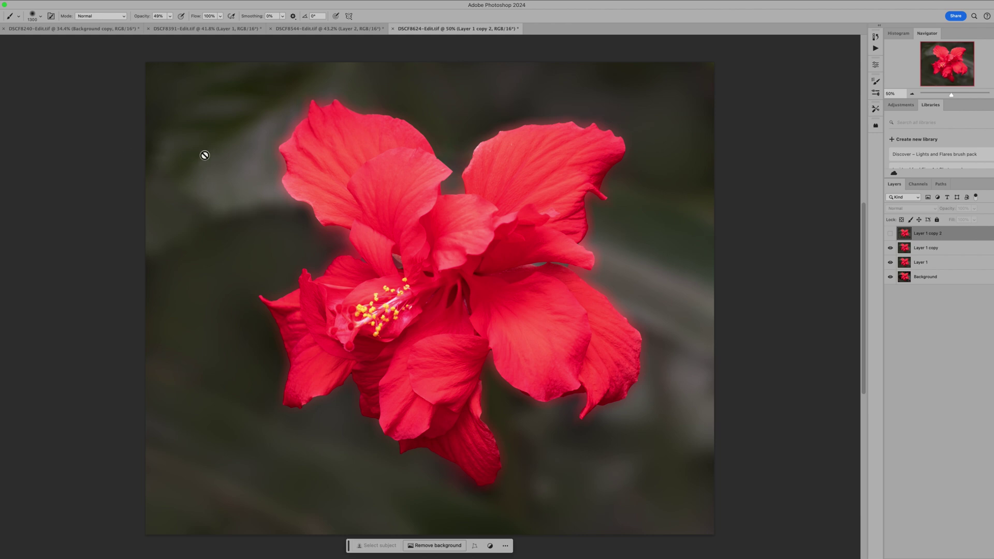
pyautogui.click(903, 249)
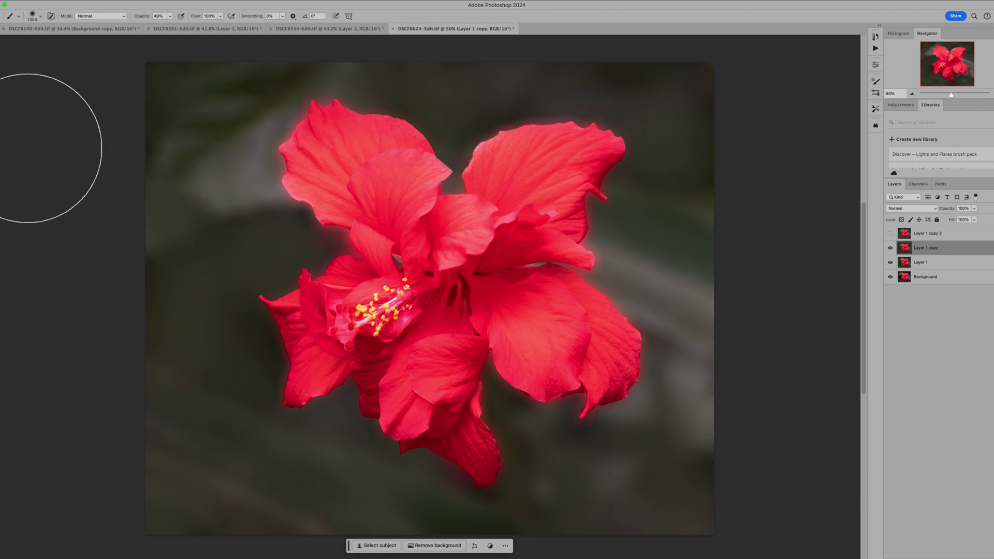
pyautogui.press('s')
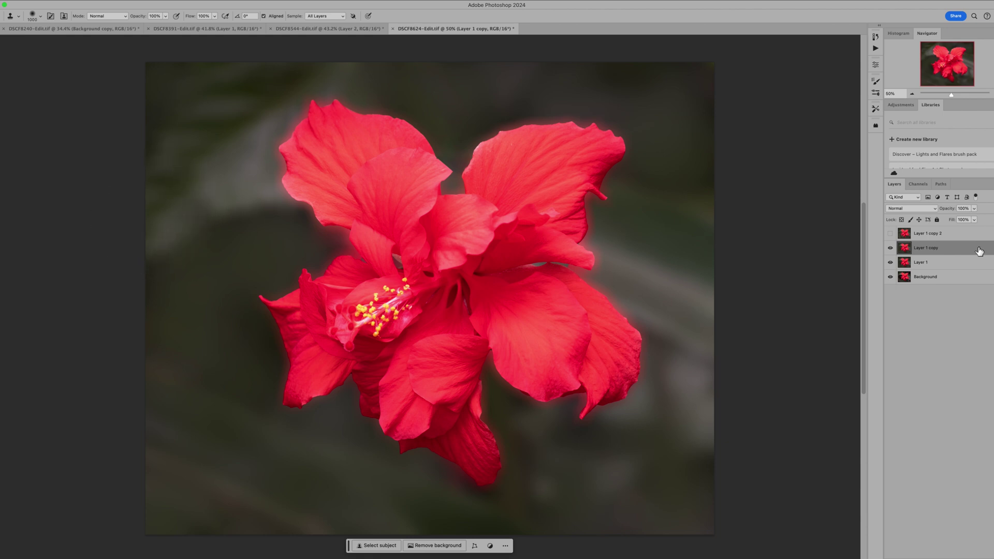
# Step: Toggle the visibility of Layer 1 copy and Layer 1 to compare the softened background with the original photo
pyautogui.click(891, 247)
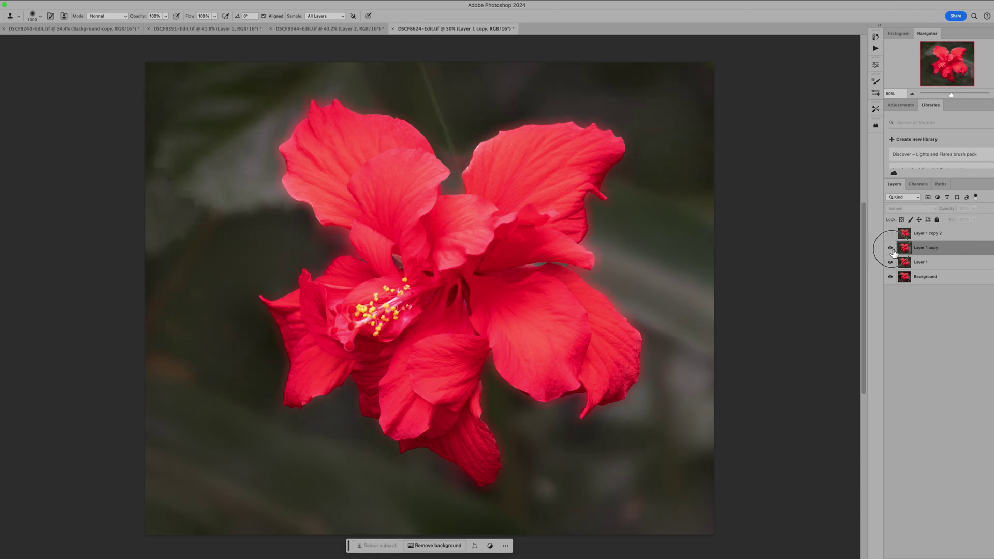
pyautogui.click(891, 248)
pyautogui.click(890, 249)
pyautogui.click(891, 263)
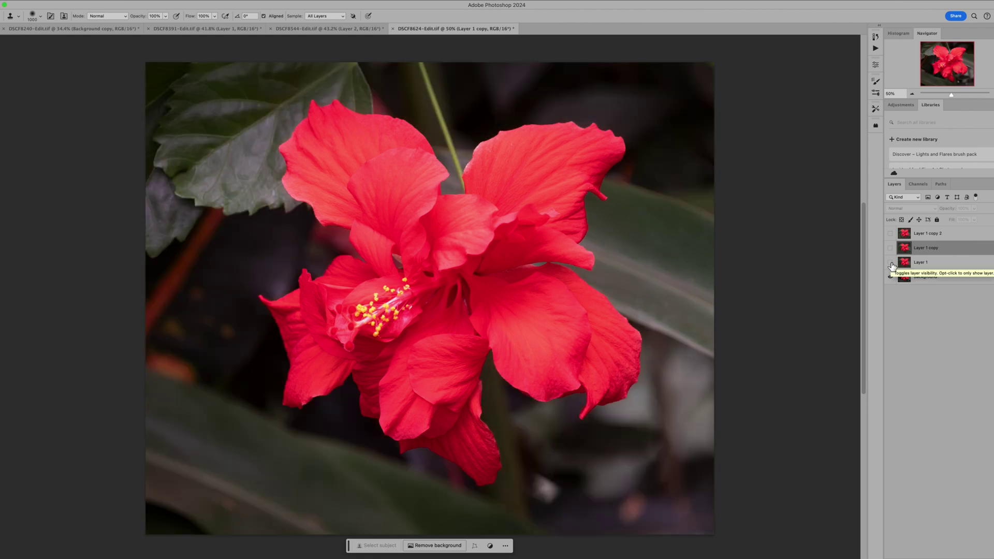
pyautogui.click(890, 263)
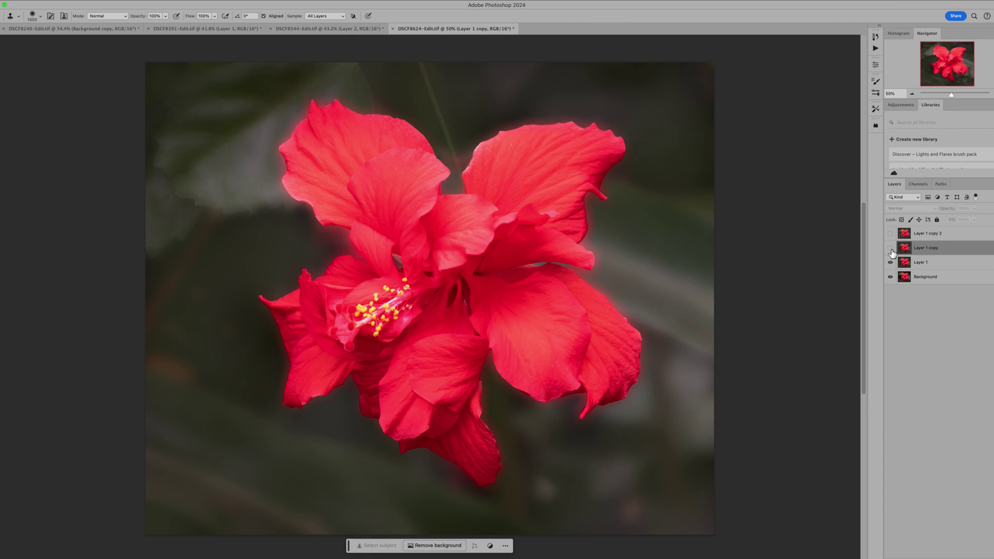
pyautogui.click(891, 249)
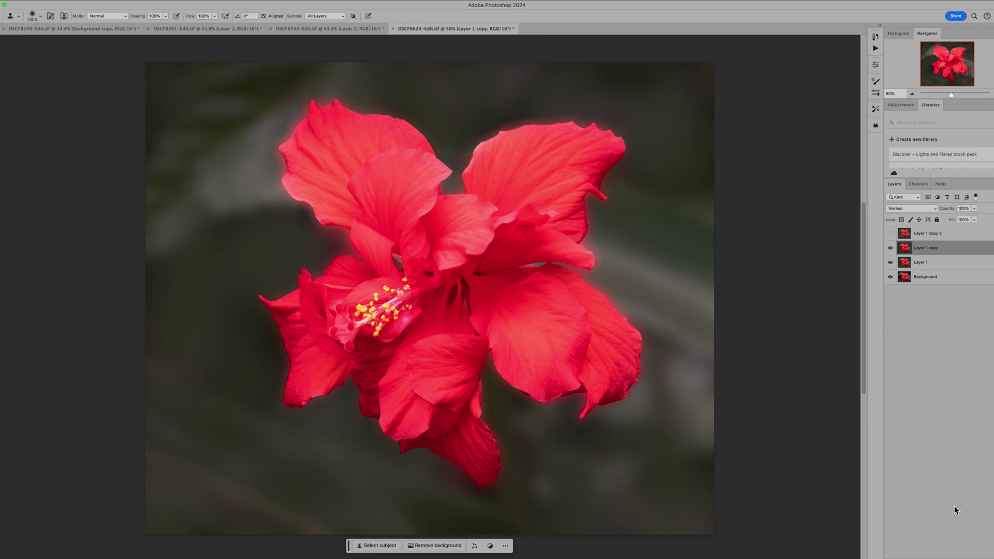
# Step: Switch to the white flower photo and toggle Layer 2 and Background copy to compare its edit with the original
pyautogui.click(345, 29)
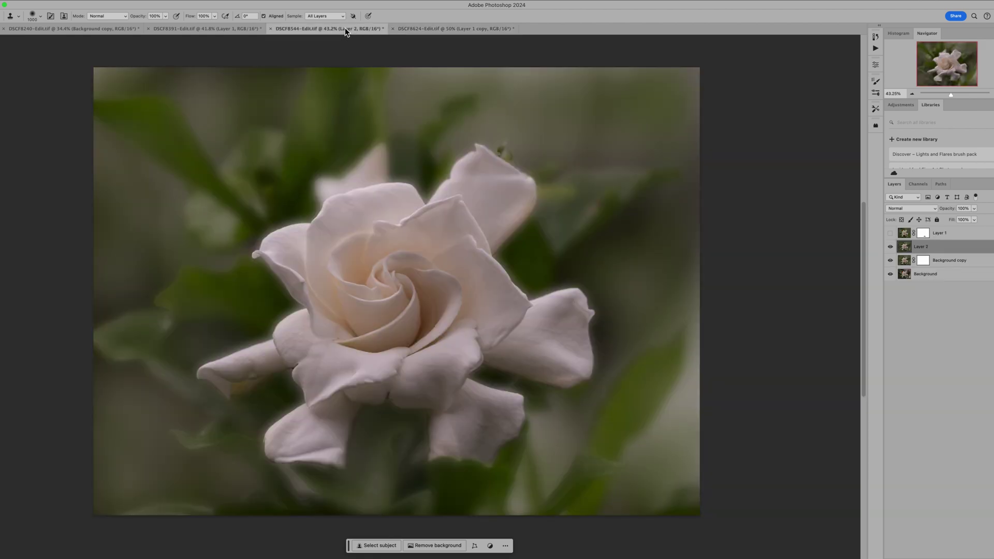
pyautogui.click(890, 246)
pyautogui.click(890, 260)
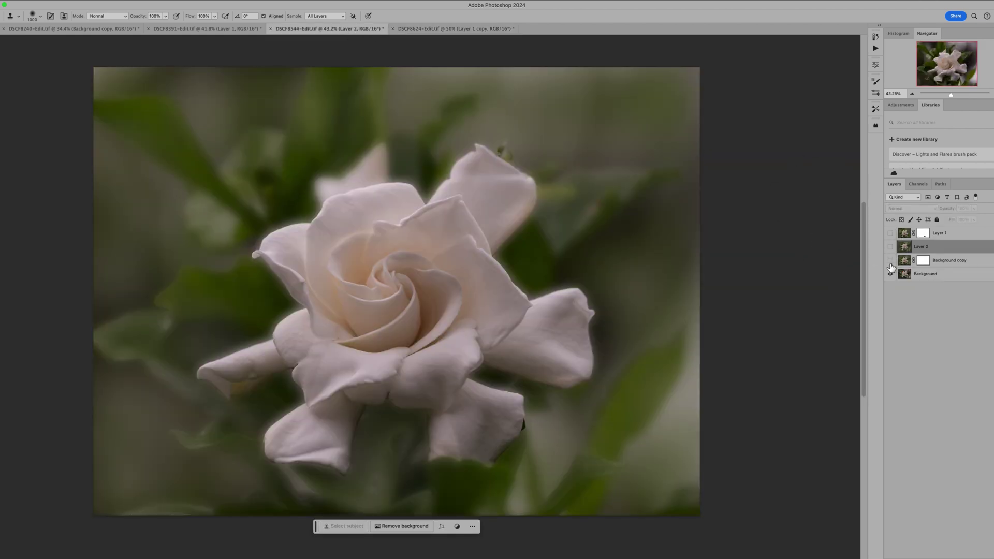
pyautogui.click(890, 260)
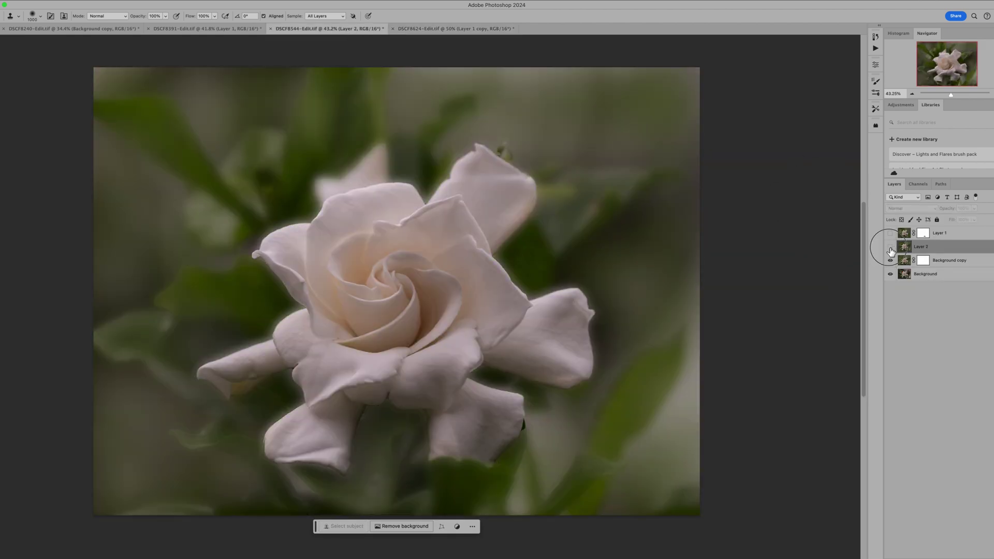
pyautogui.click(891, 248)
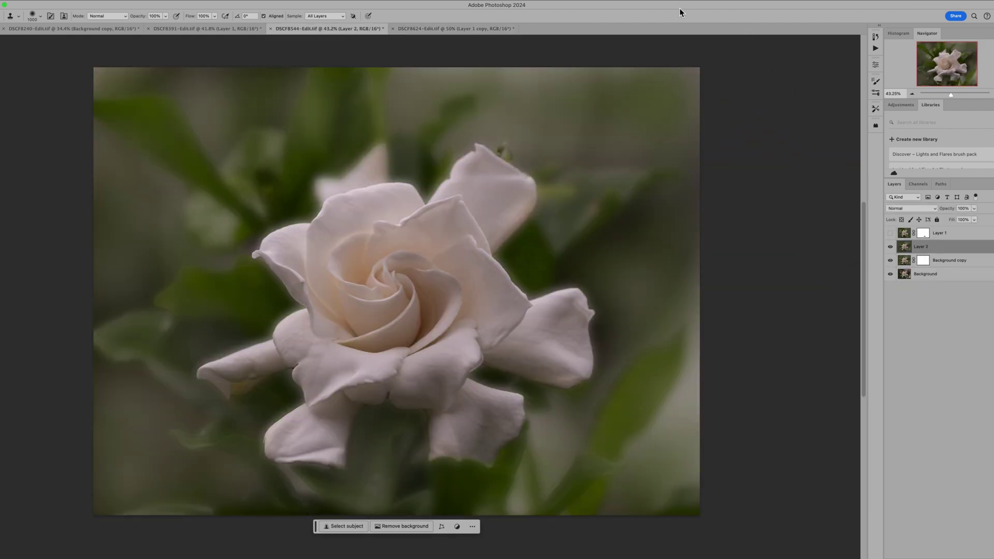